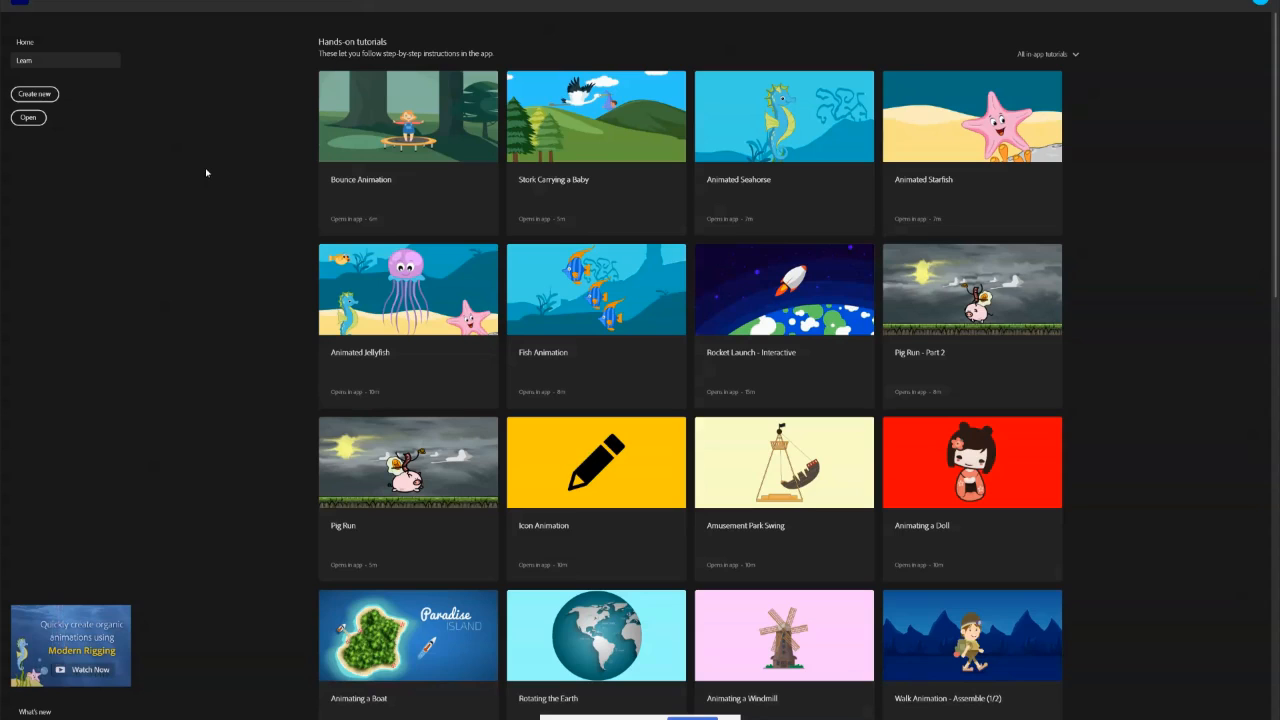
Step: Create a new Character Animation document with the HD 1280 × 720 preset at 24 fps for ActionScript 3.0
click(44, 95)
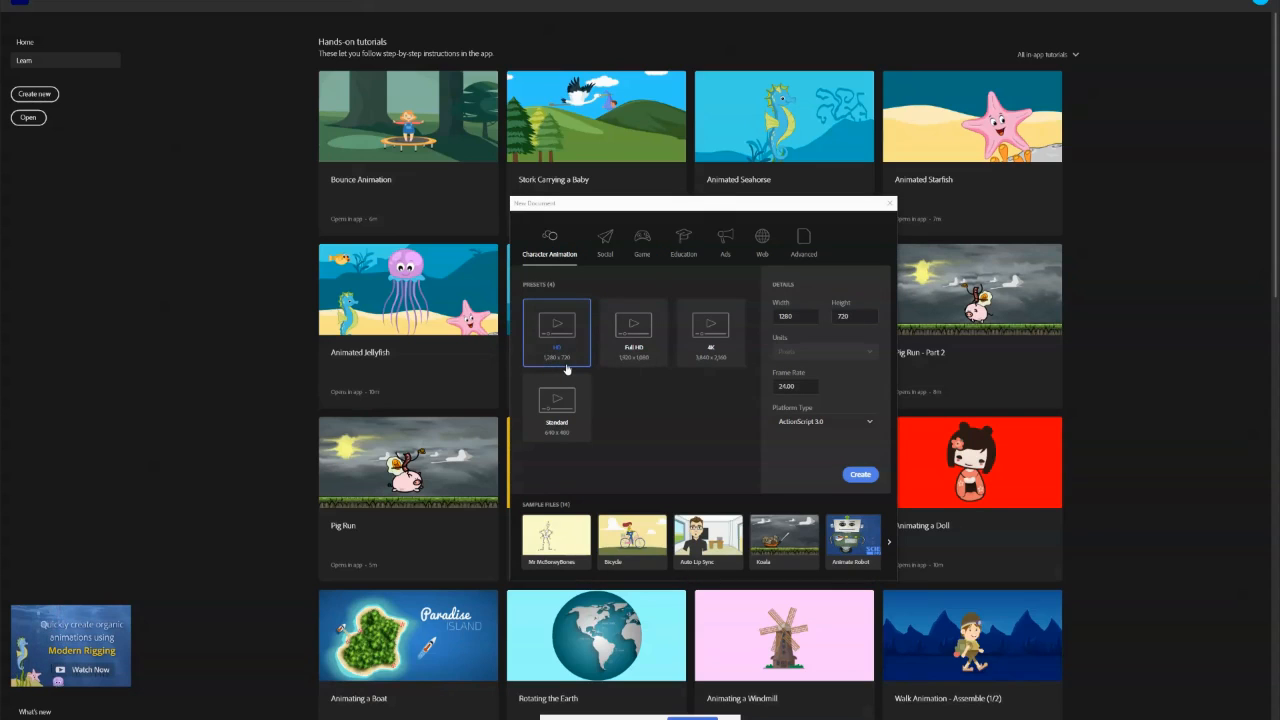
click(866, 478)
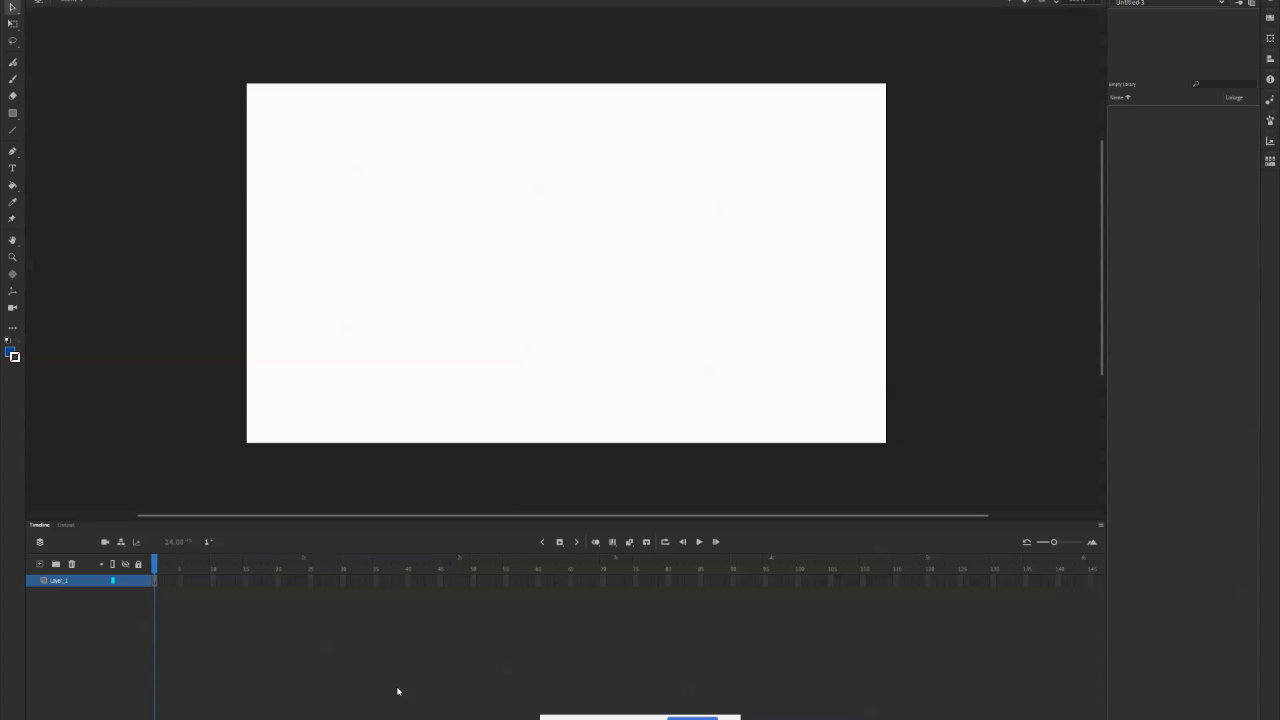
Step: Switch to the browser to examine the "Character Animation - Walking" lesson and the South Park character generator search, and return to Animate
mouse_move(404, 719)
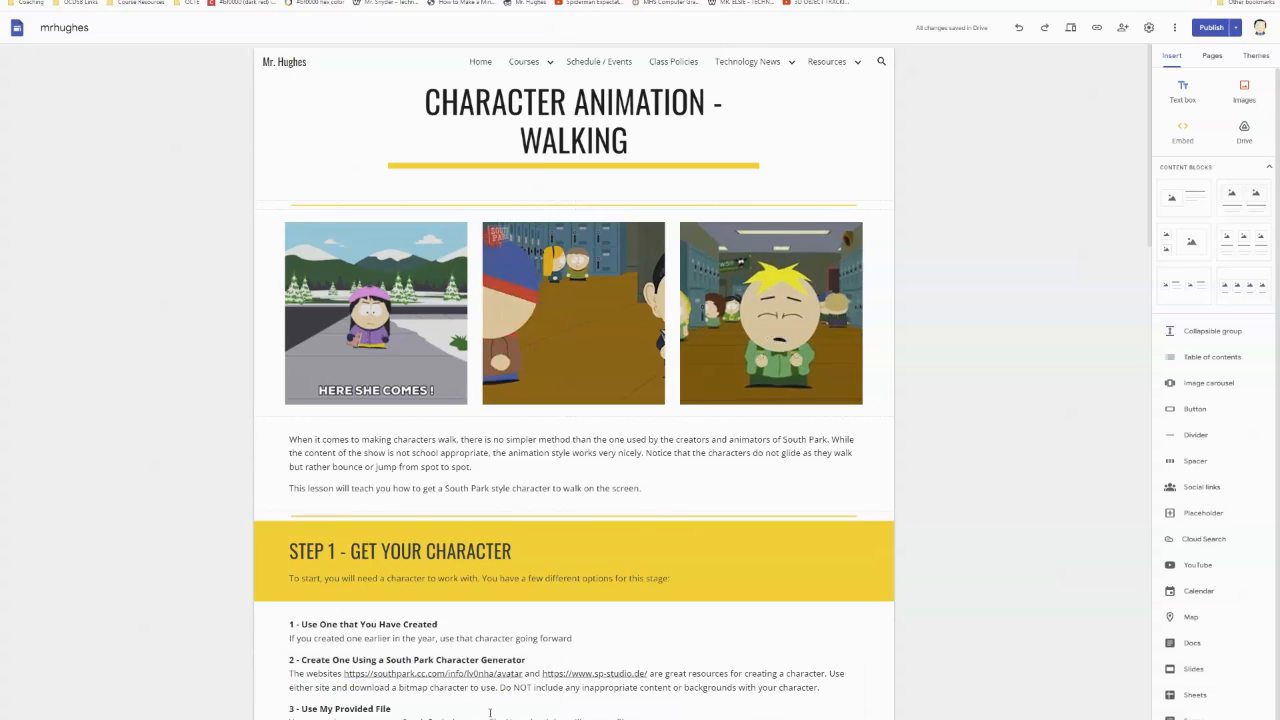
click(492, 700)
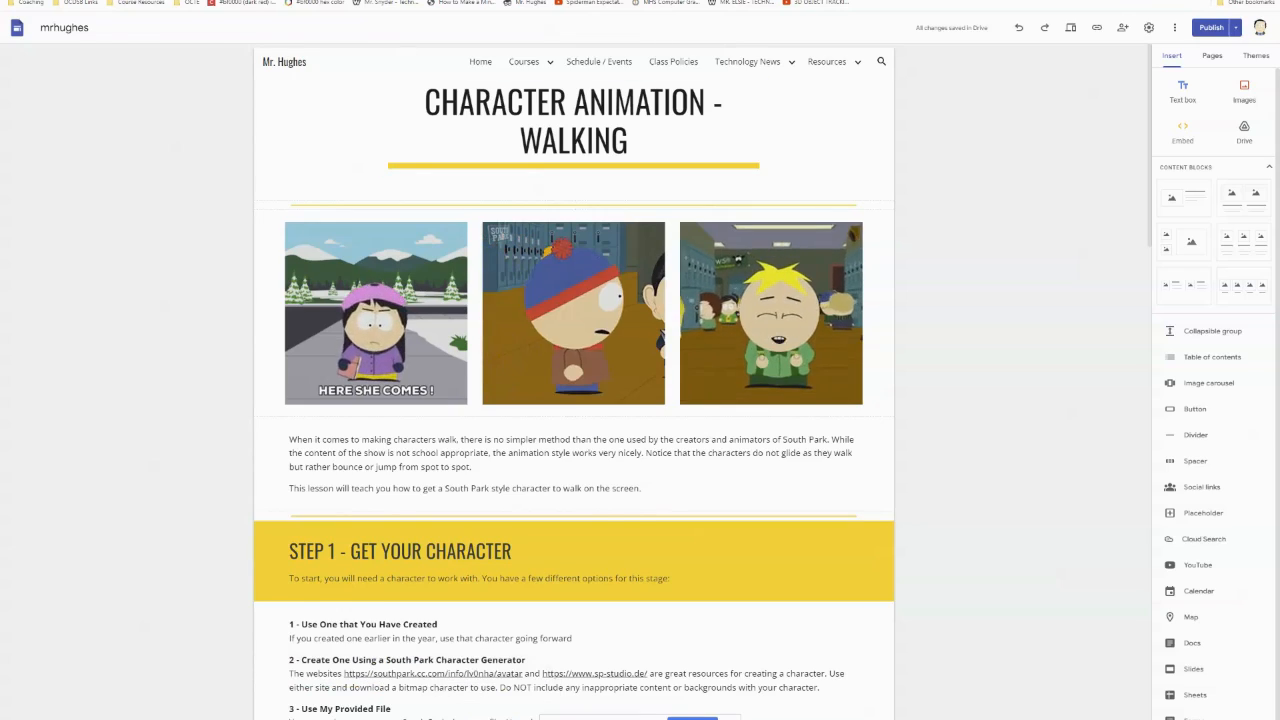
click(240, 0)
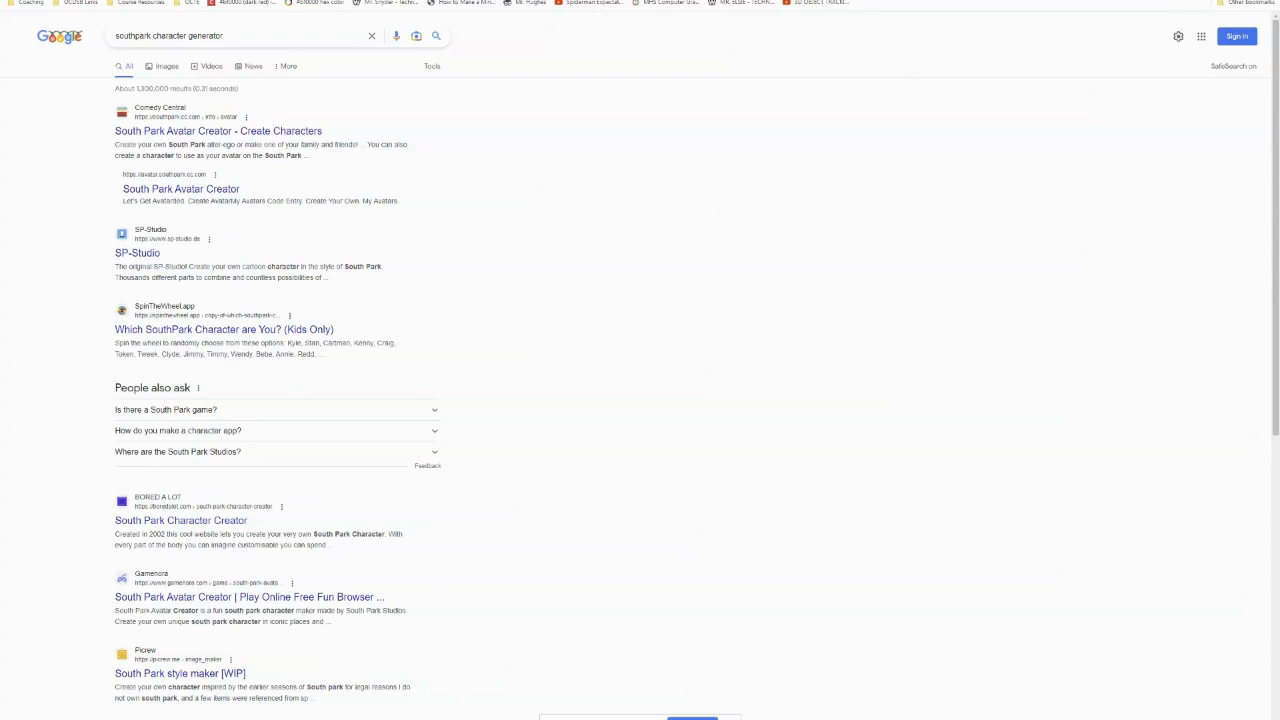
mouse_move(454, 719)
click(447, 697)
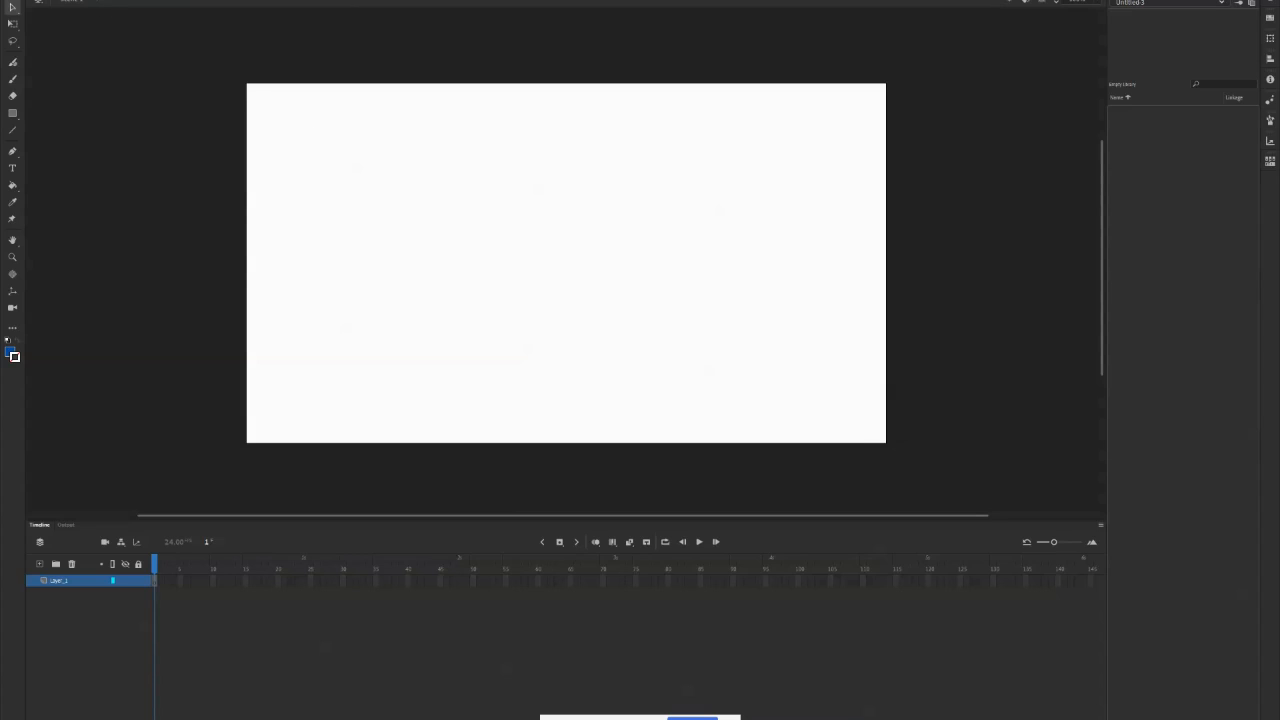
Step: Import SP_Character_Setup_Walk.ai to the stage as a single Animate layer and move the character to the middle of the stage
click(72, 1)
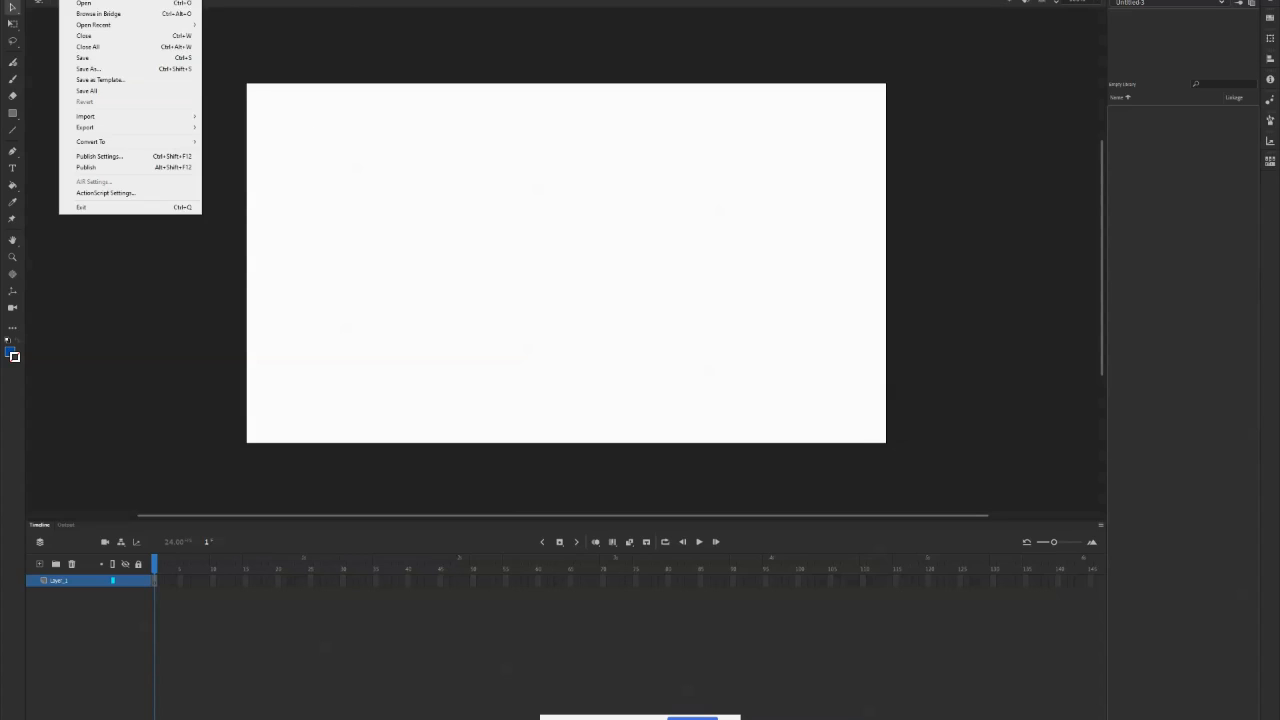
mouse_move(110, 116)
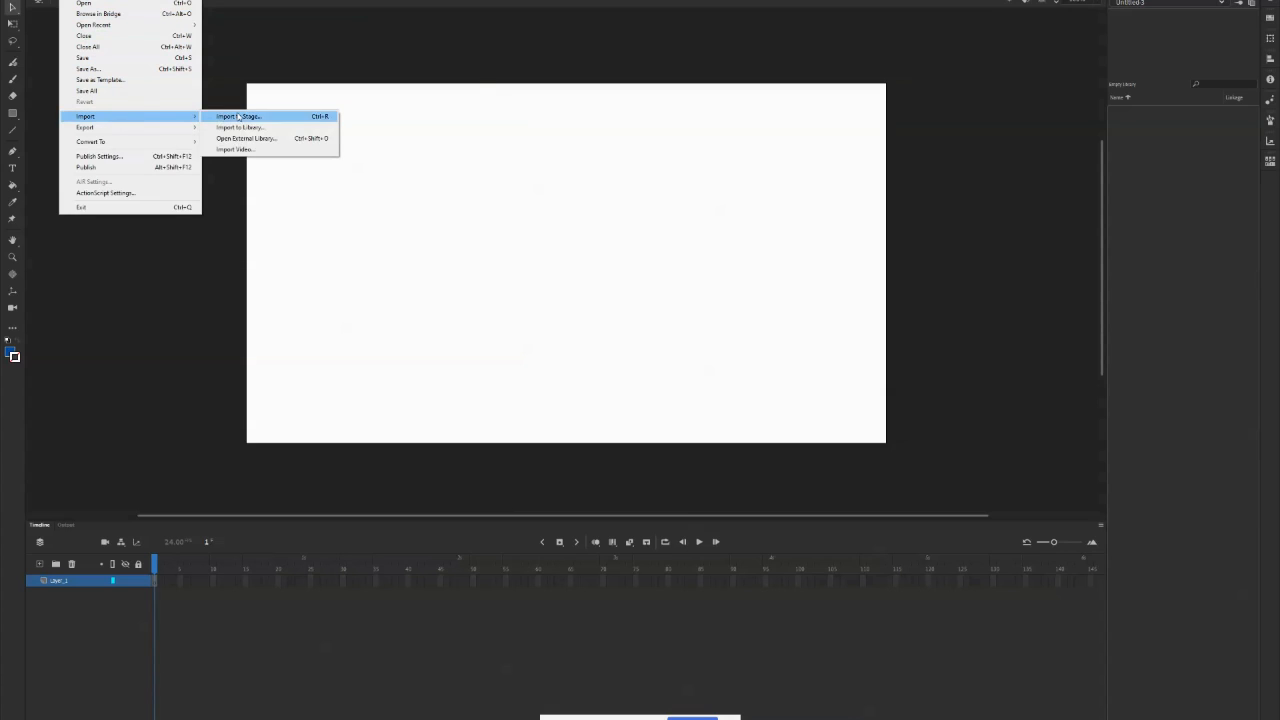
click(238, 116)
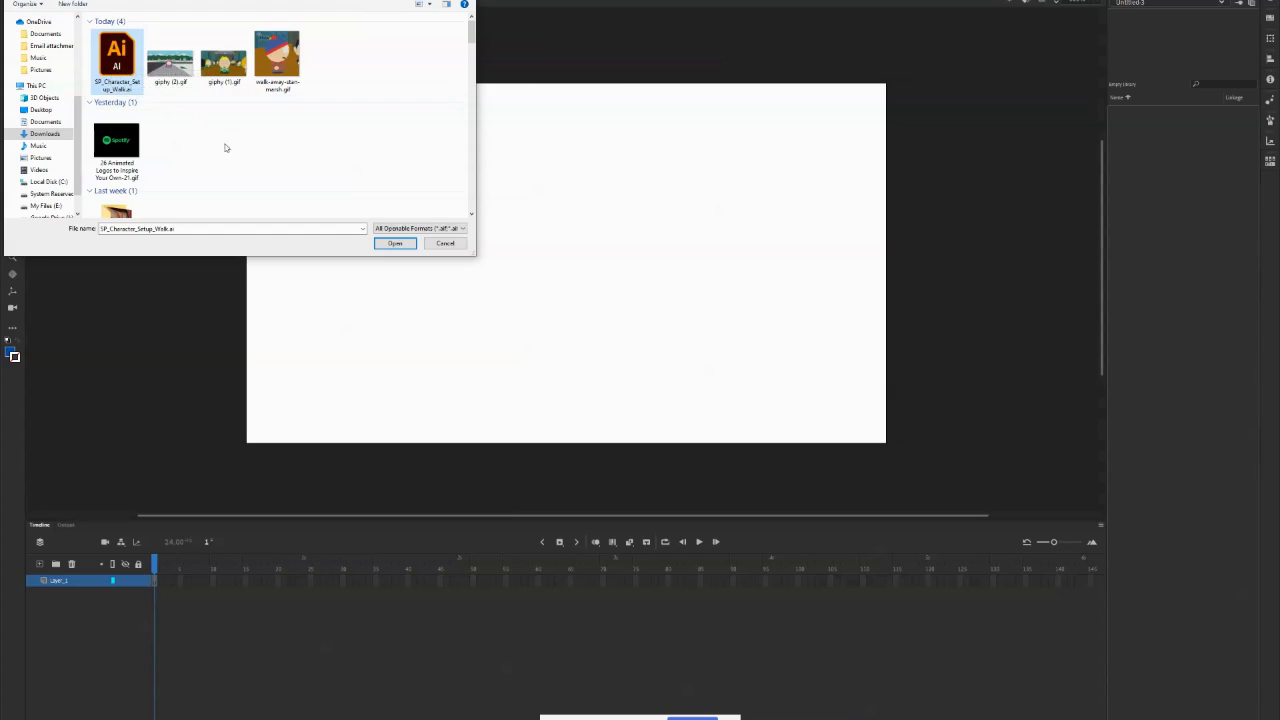
click(392, 244)
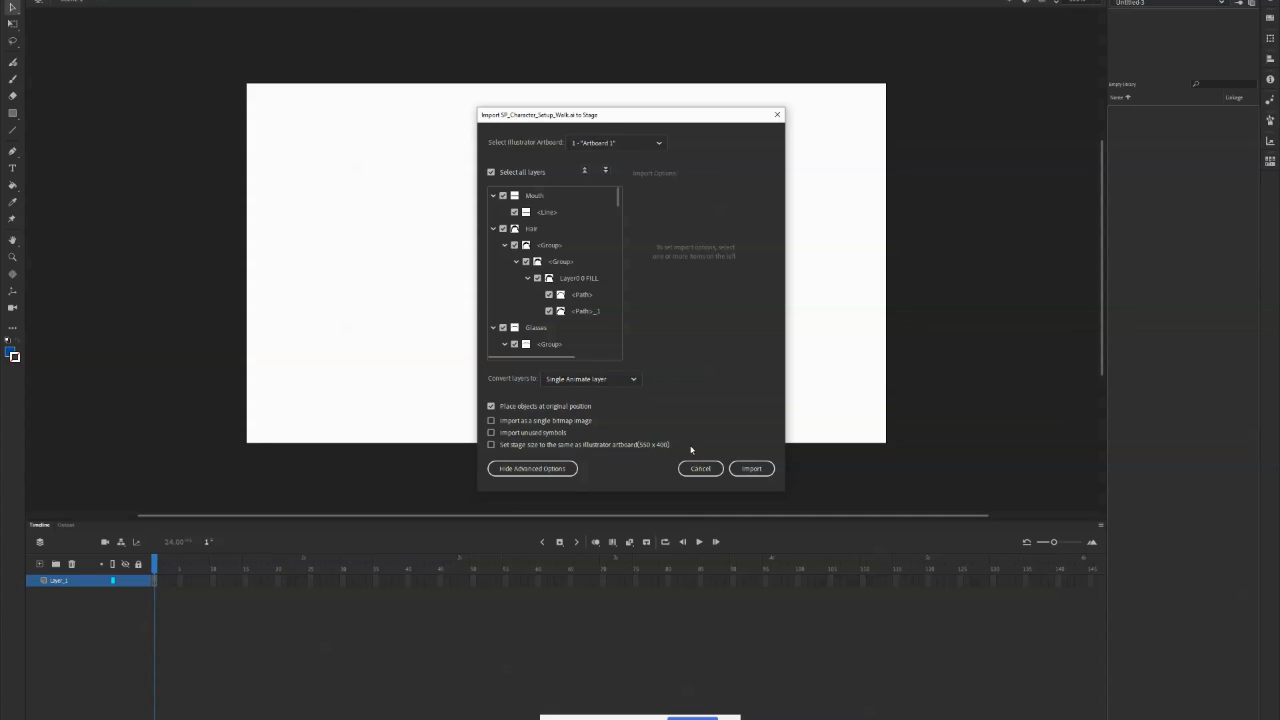
click(752, 469)
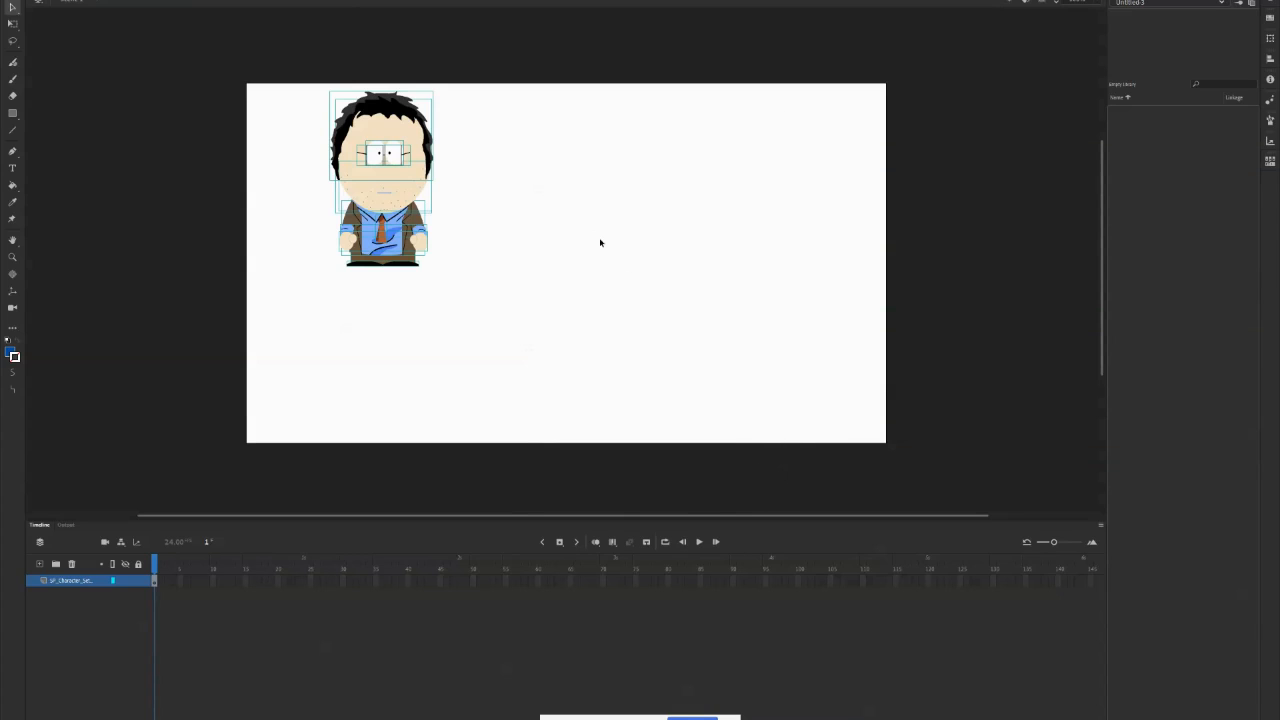
drag(411, 187, 566, 260)
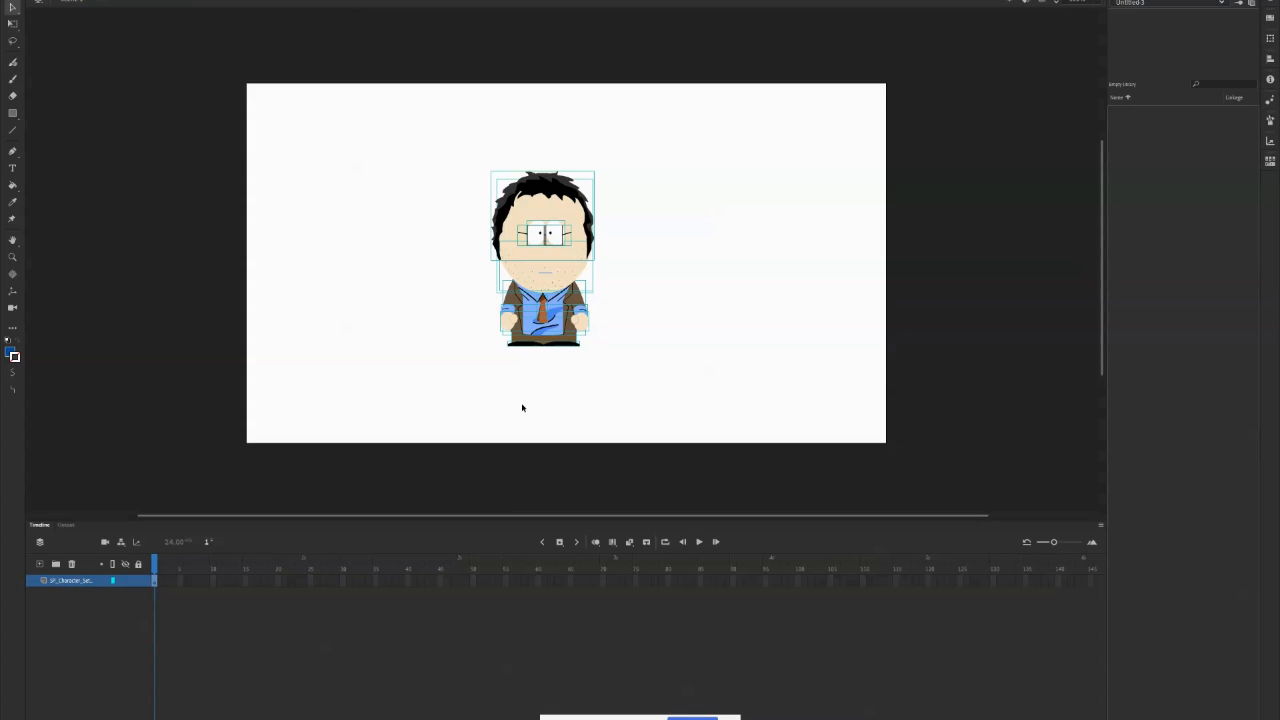
Step: Convert the imported artwork to a graphic symbol named Character and shift it slightly left on the stage
key(fn+Escape)
click(148, 0)
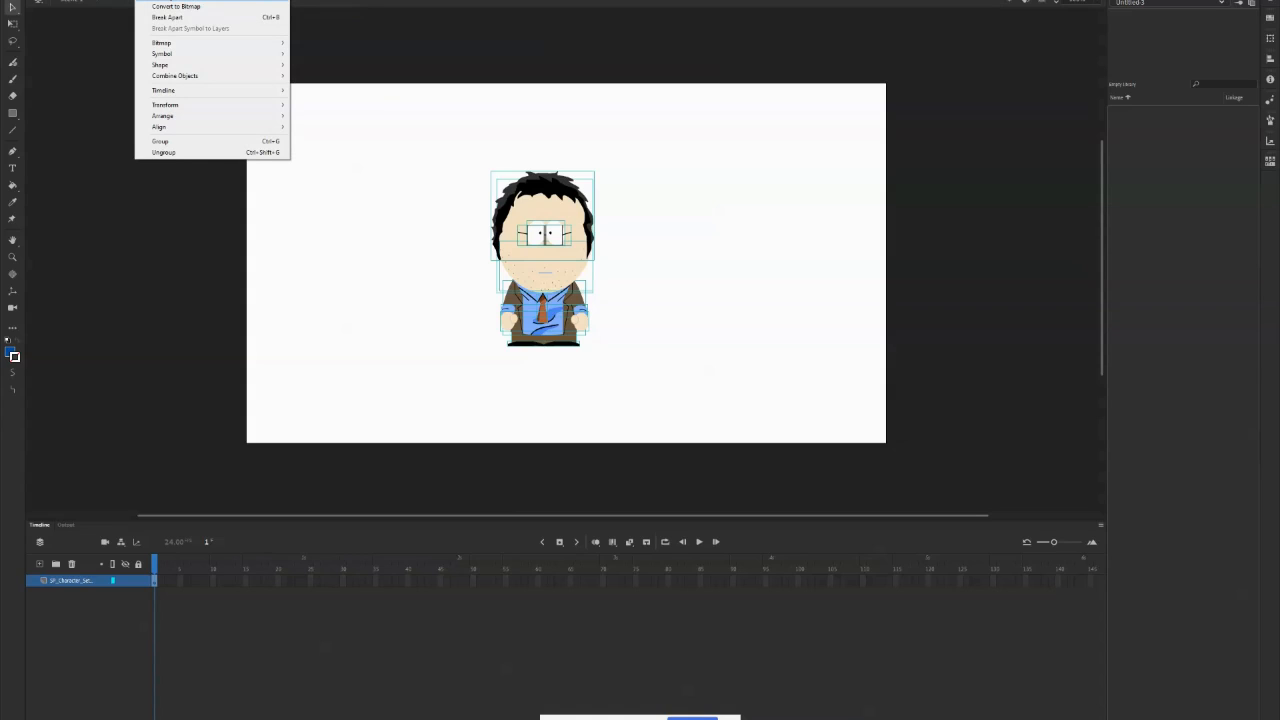
click(176, 1)
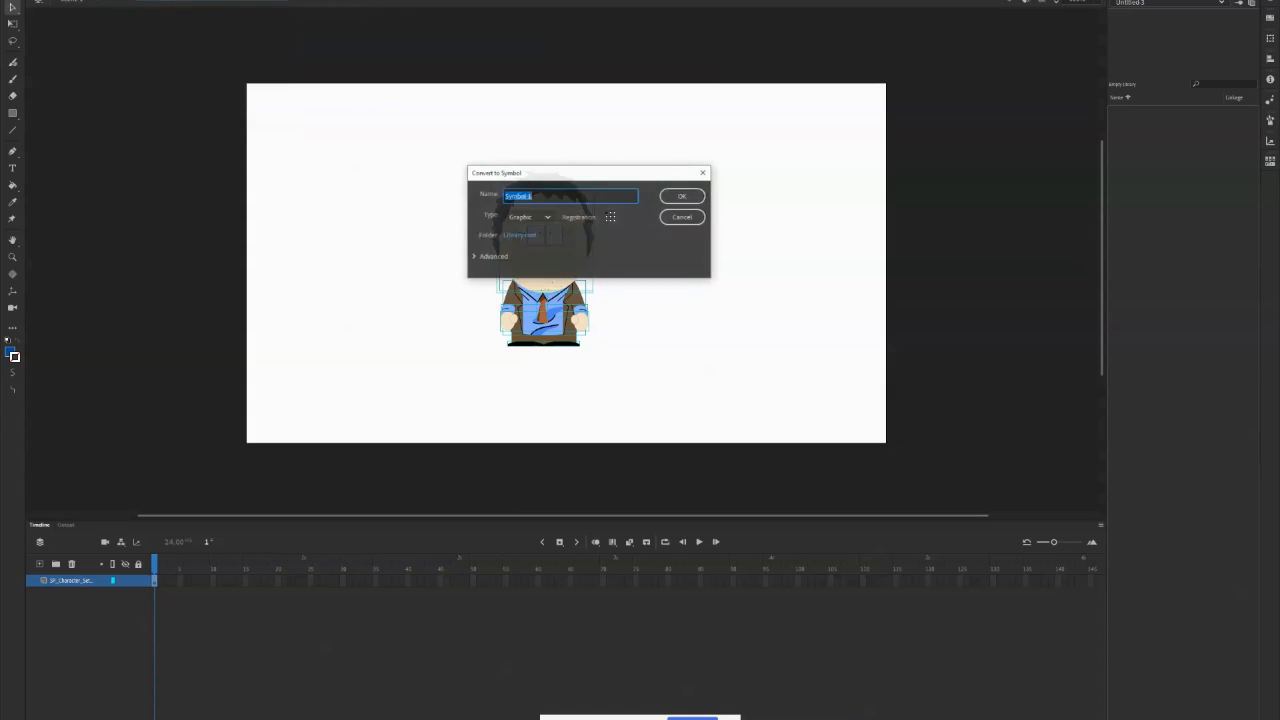
text(Char)
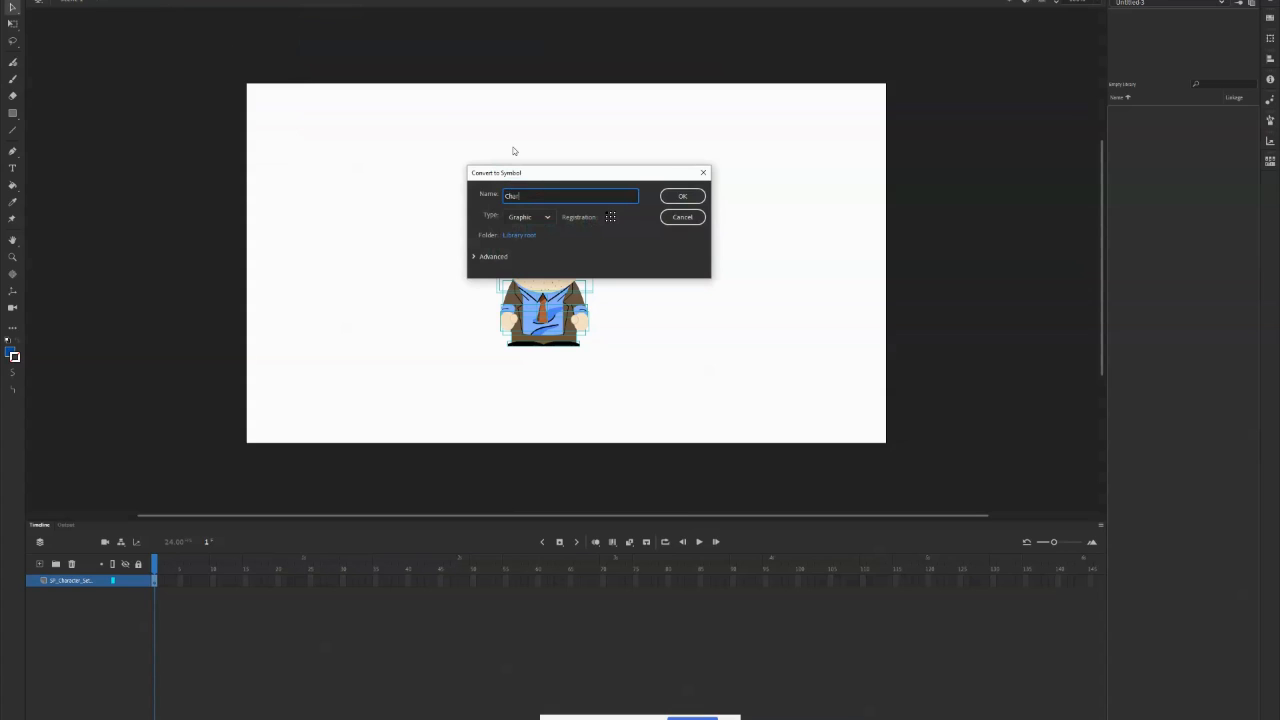
text(acter)
click(684, 197)
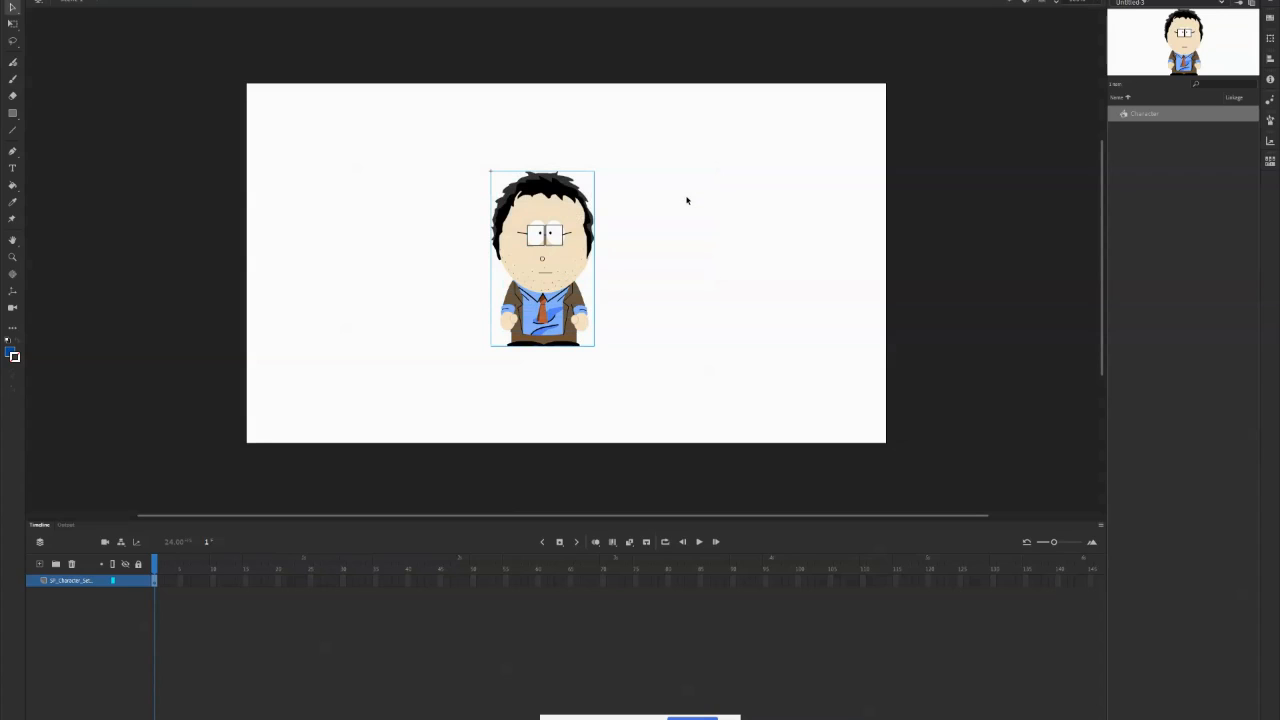
drag(581, 258, 551, 260)
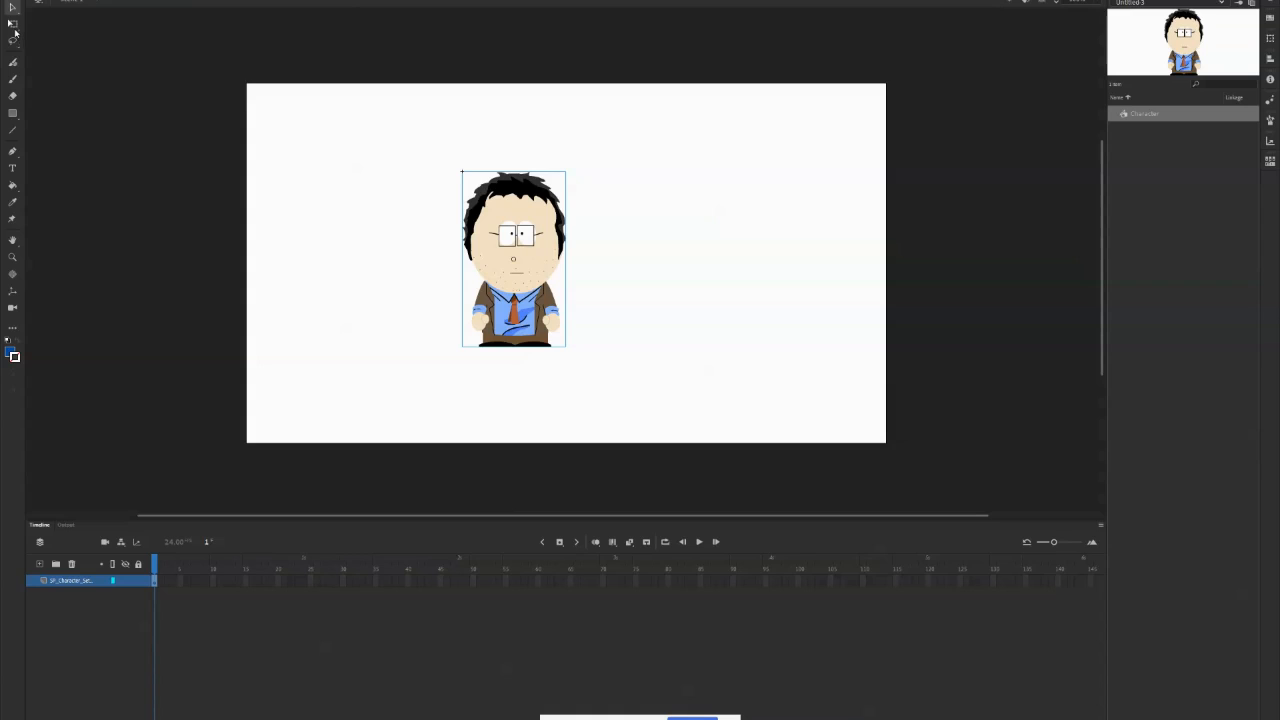
Step: Use Free Transform to move the character's transformation point to the bottom centre between its feet, and test its rotation
mouse_move(404, 719)
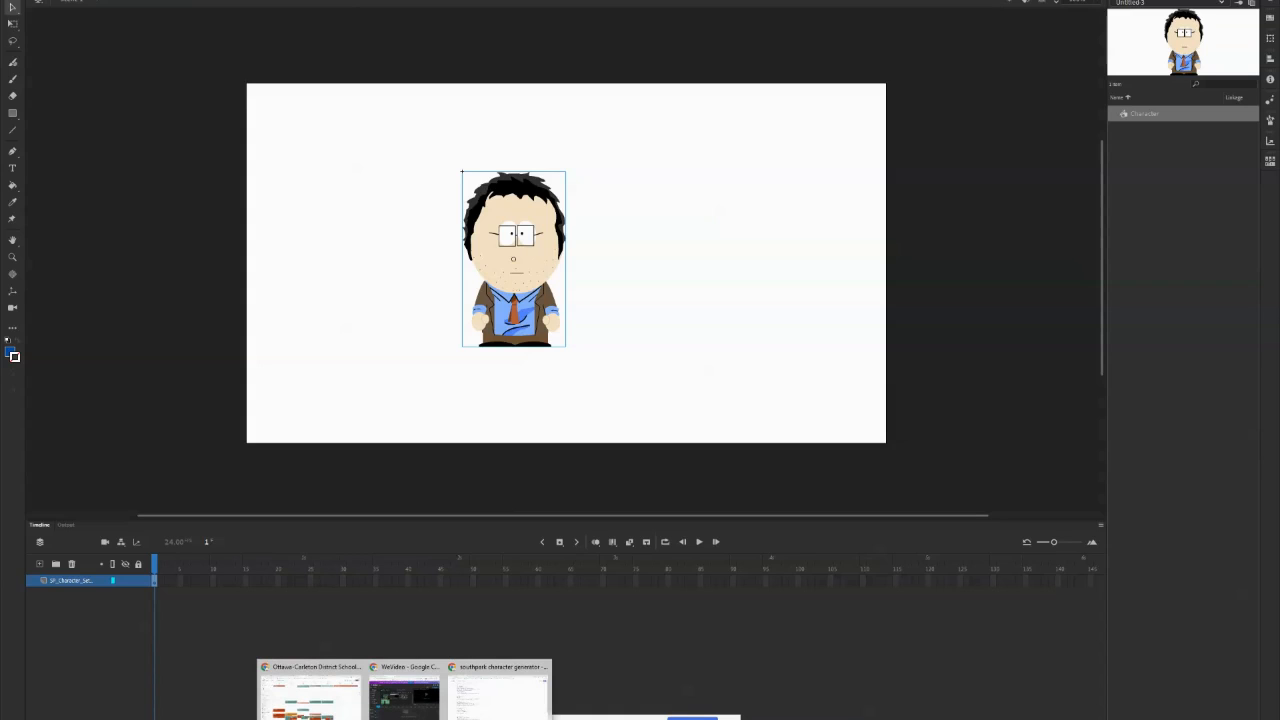
click(498, 697)
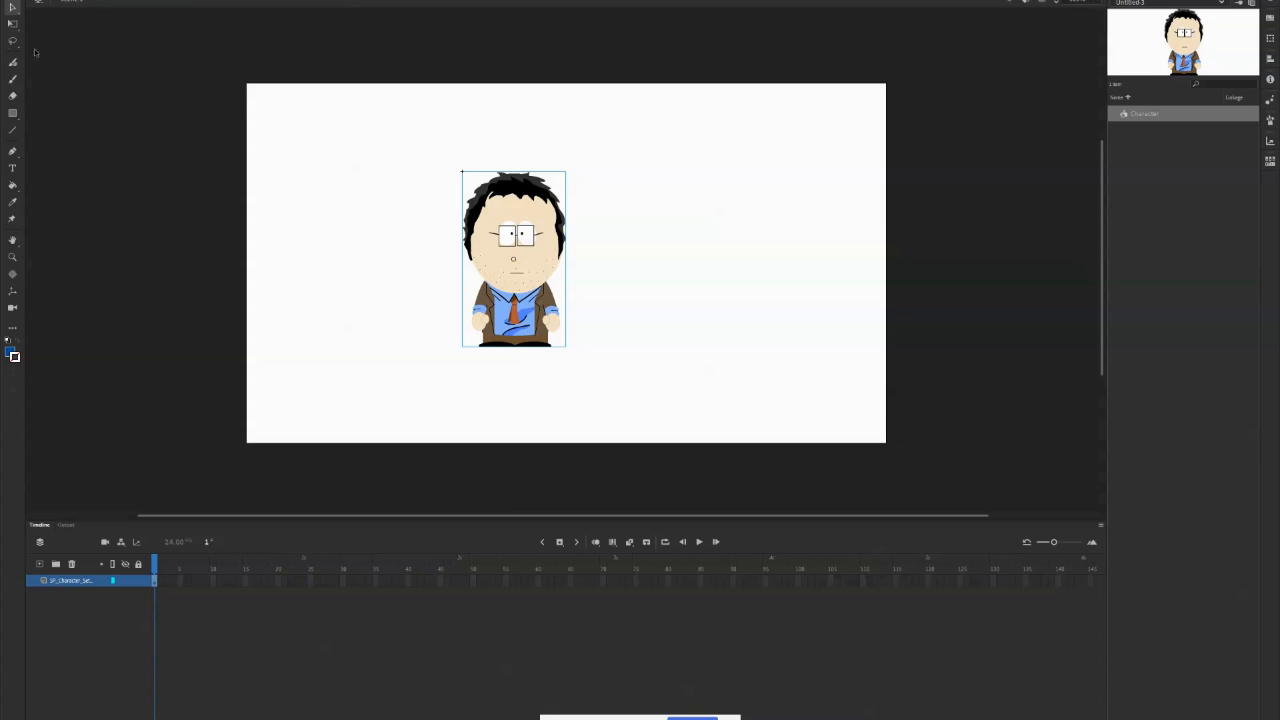
click(12, 22)
mouse_move(577, 174)
mouse_down()
mouse_move(590, 180)
mouse_move(560, 160)
mouse_move(574, 174)
mouse_up()
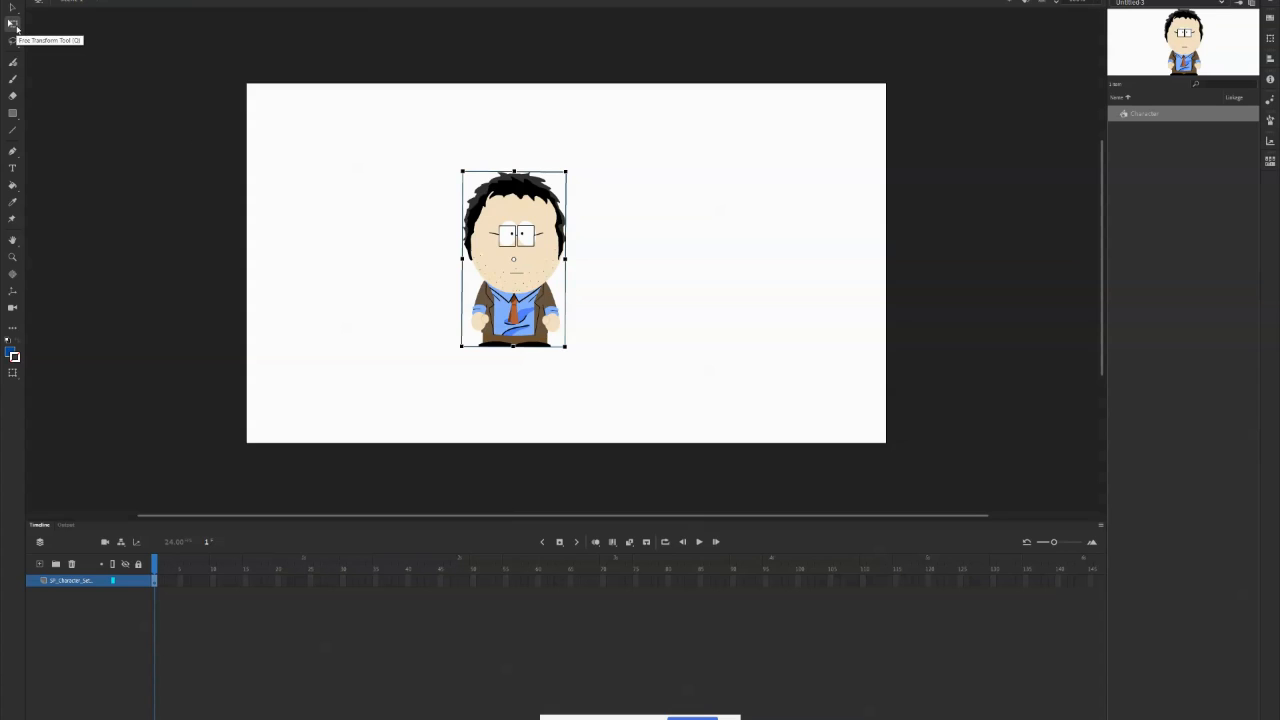
drag(514, 261, 515, 347)
mouse_move(571, 172)
mouse_down()
mouse_move(583, 180)
mouse_move(548, 172)
mouse_move(582, 191)
mouse_move(572, 179)
mouse_up()
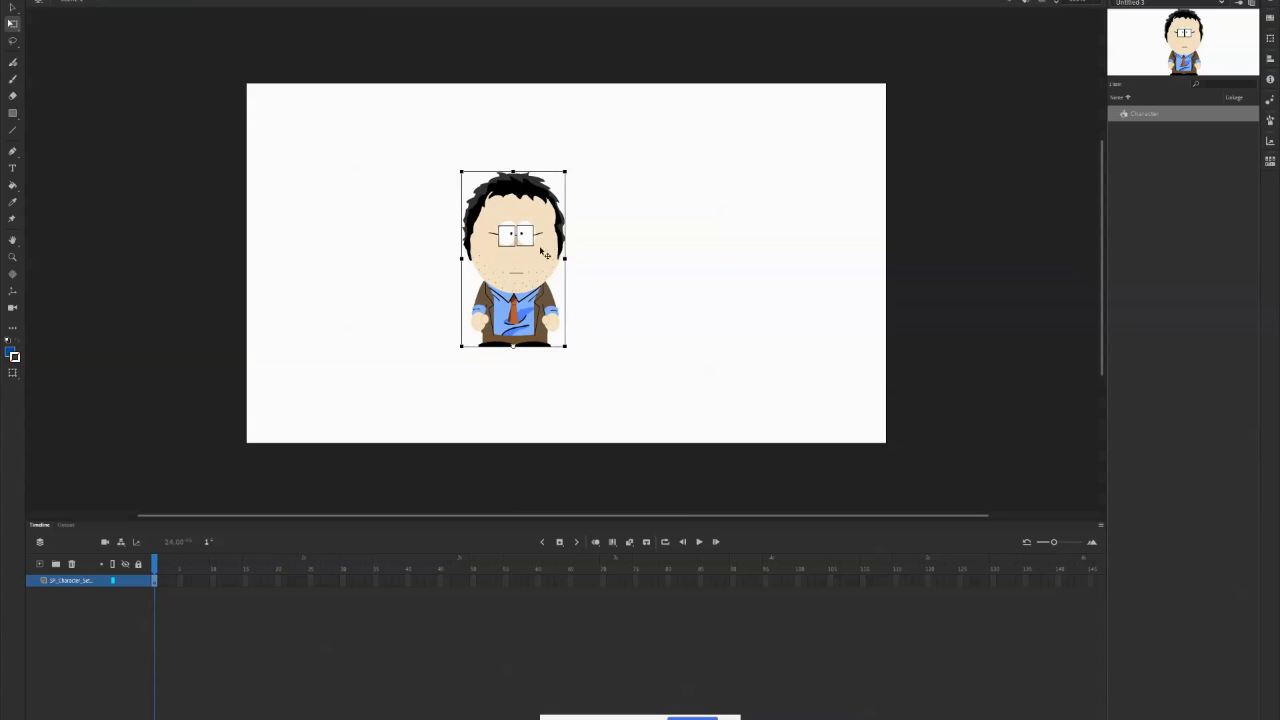
Step: Place the character at the stage's left edge and insert a keyframe at frame 48 of its layer
drag(538, 265, 318, 289)
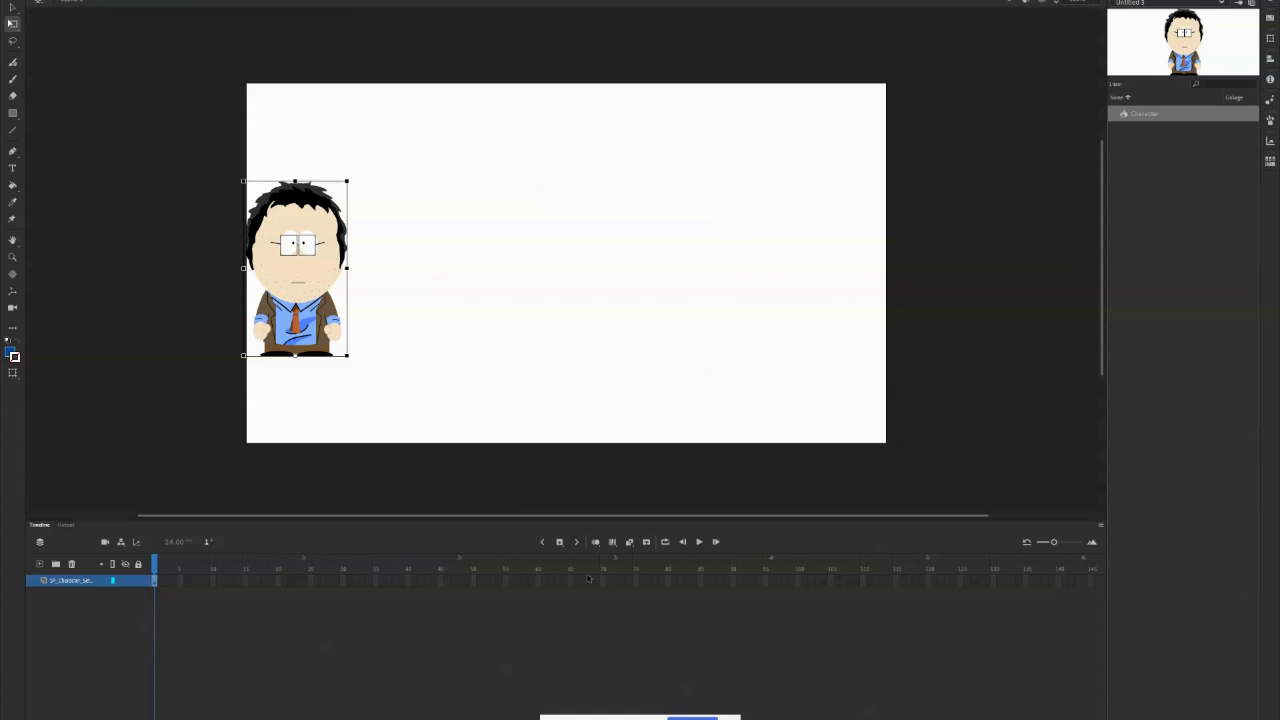
click(460, 580)
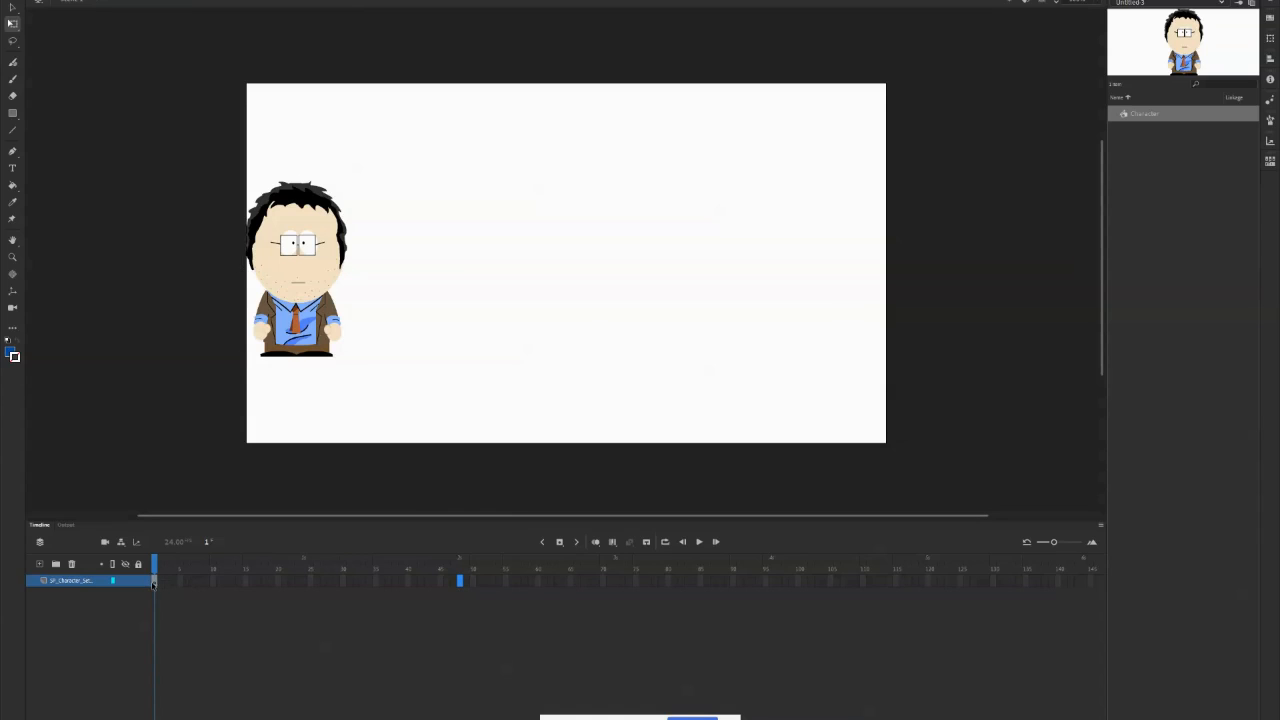
key(F5)
right_click(462, 586)
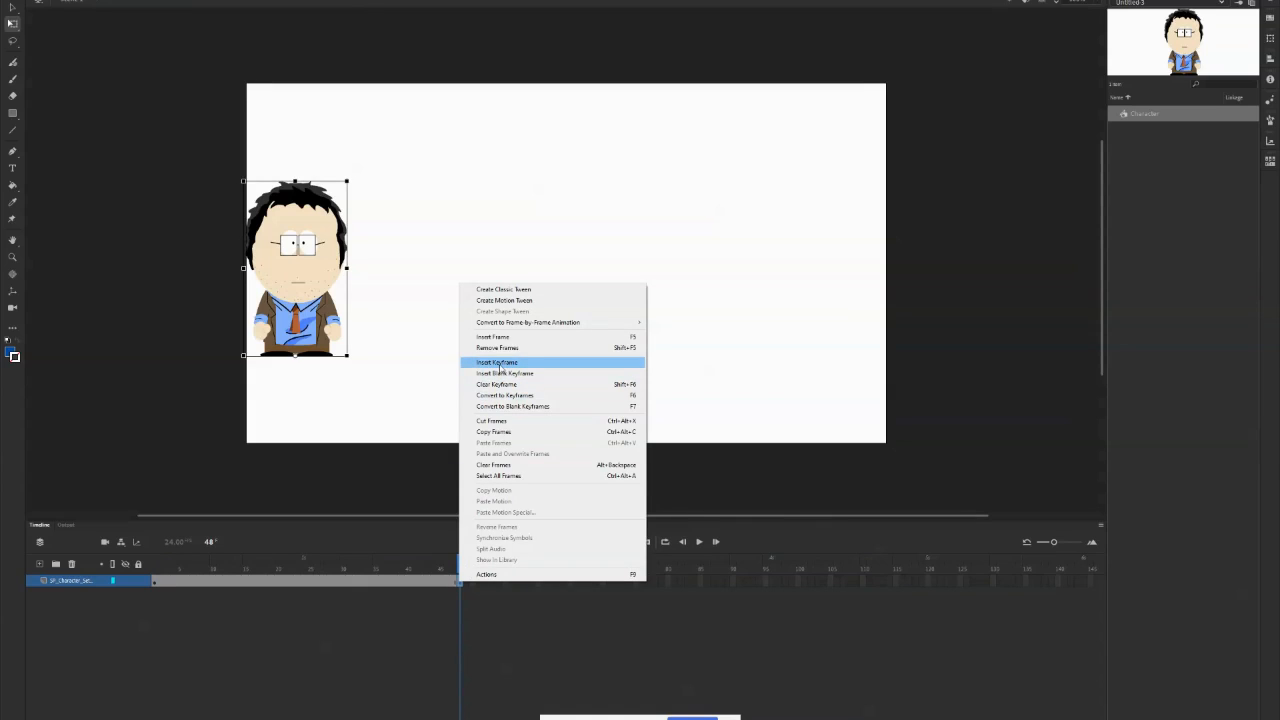
click(945, 374)
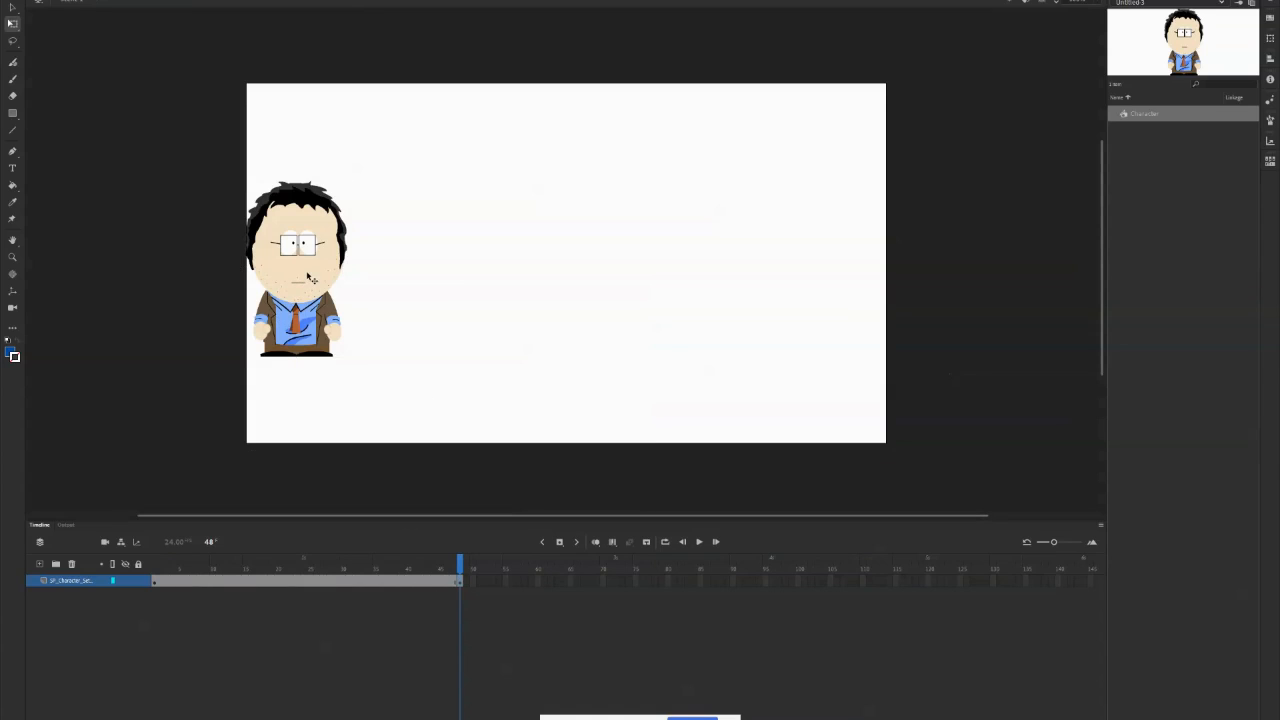
Step: Move the character across to the right edge of the stage on the frame 48 keyframe
click(12, 6)
drag(316, 283, 846, 298)
Step: Create a classic tween between the character's keyframes at frames 1 and 48, and preview the movement back to frame 1
drag(471, 568, 299, 578)
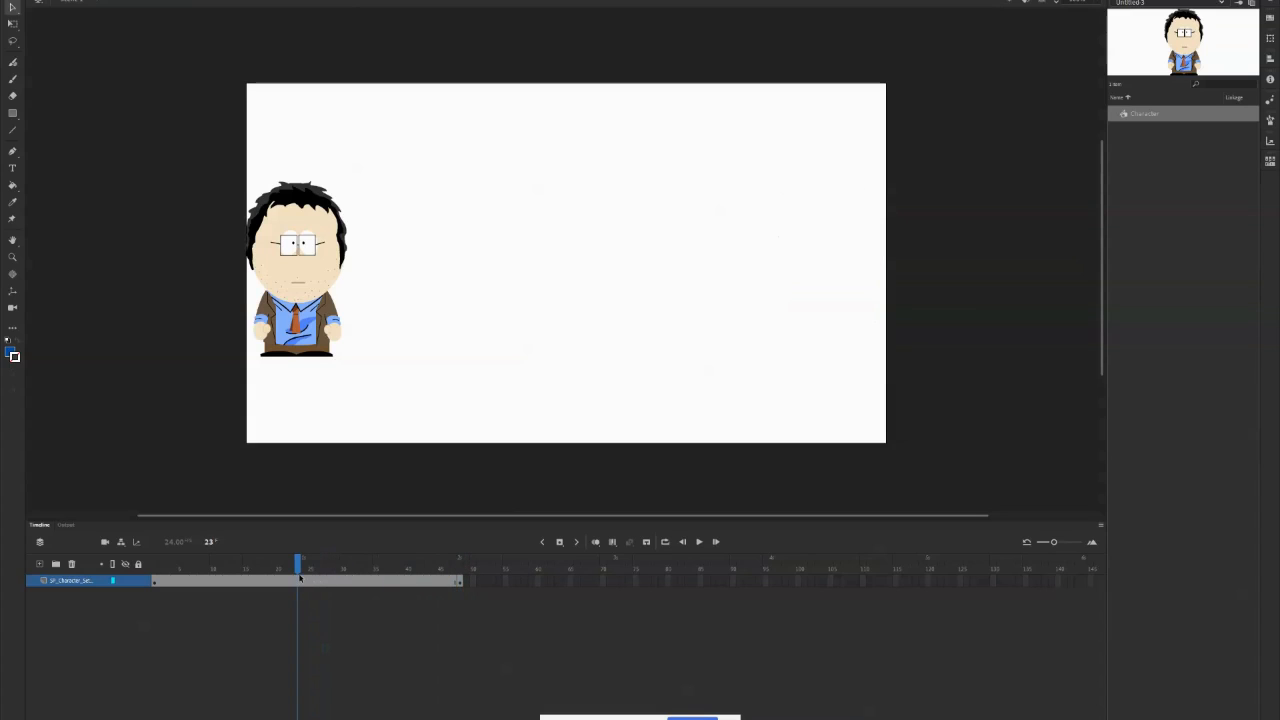
click(285, 586)
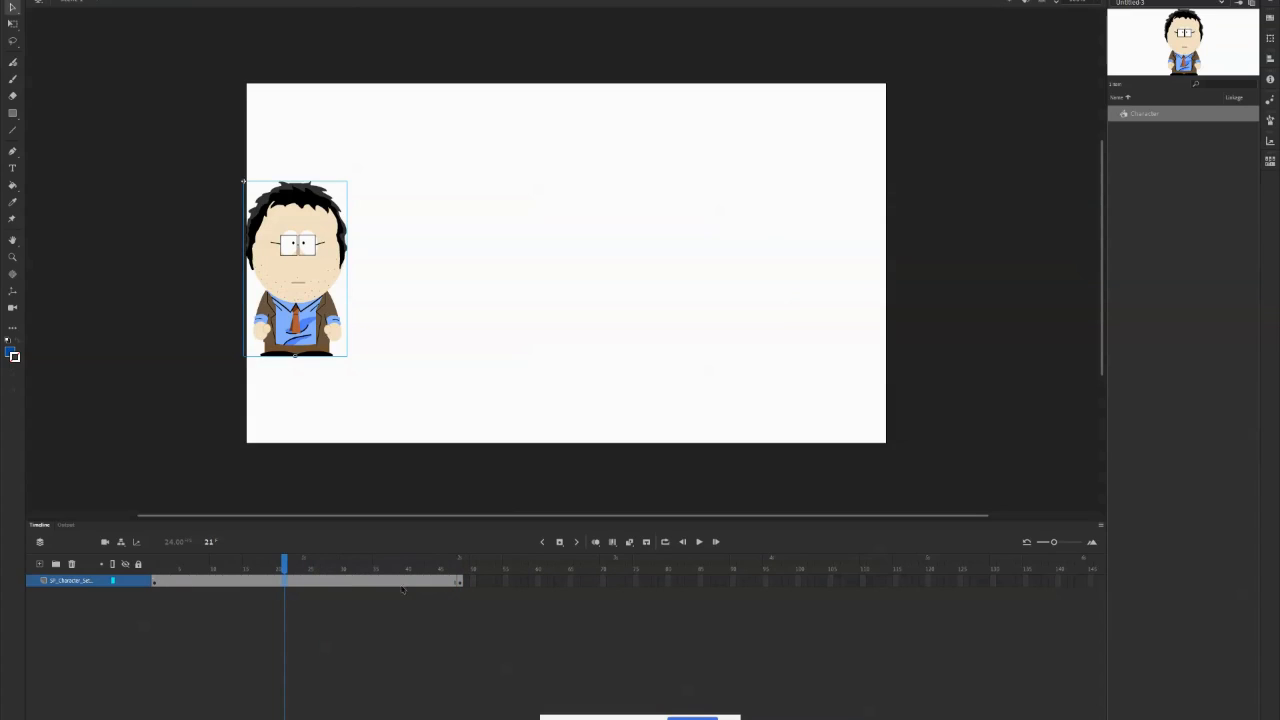
right_click(286, 582)
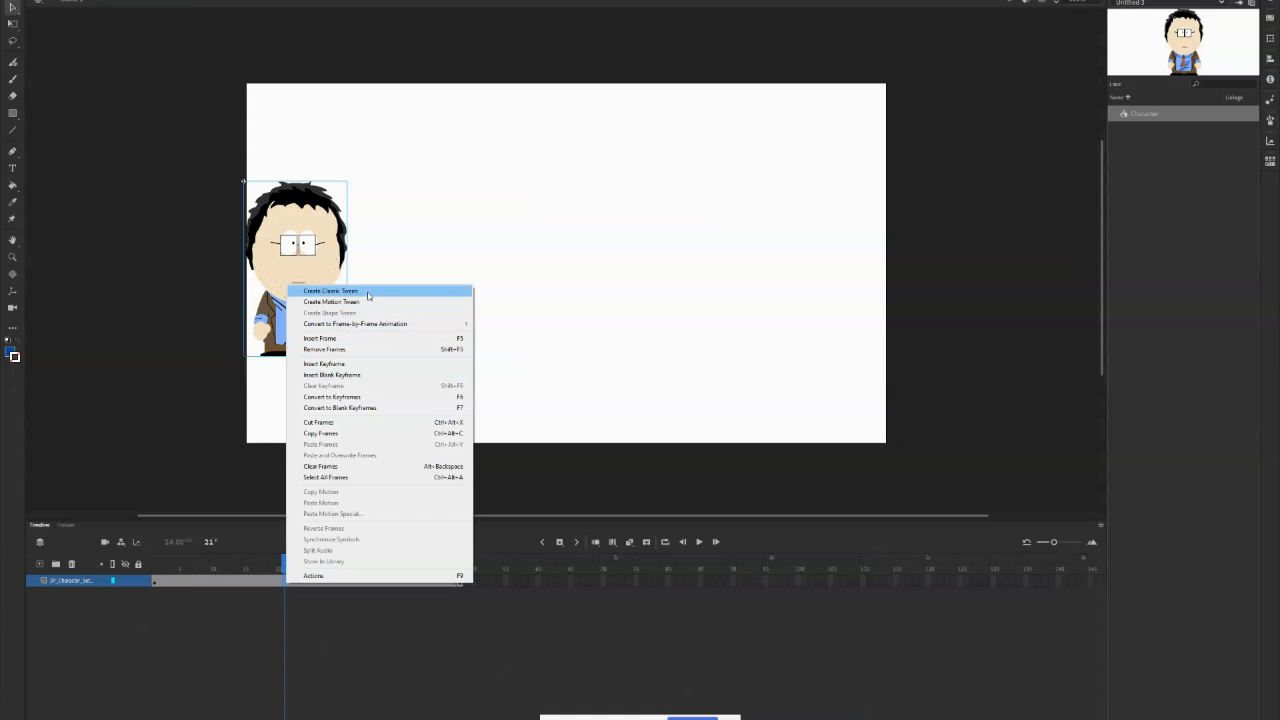
right_click(258, 583)
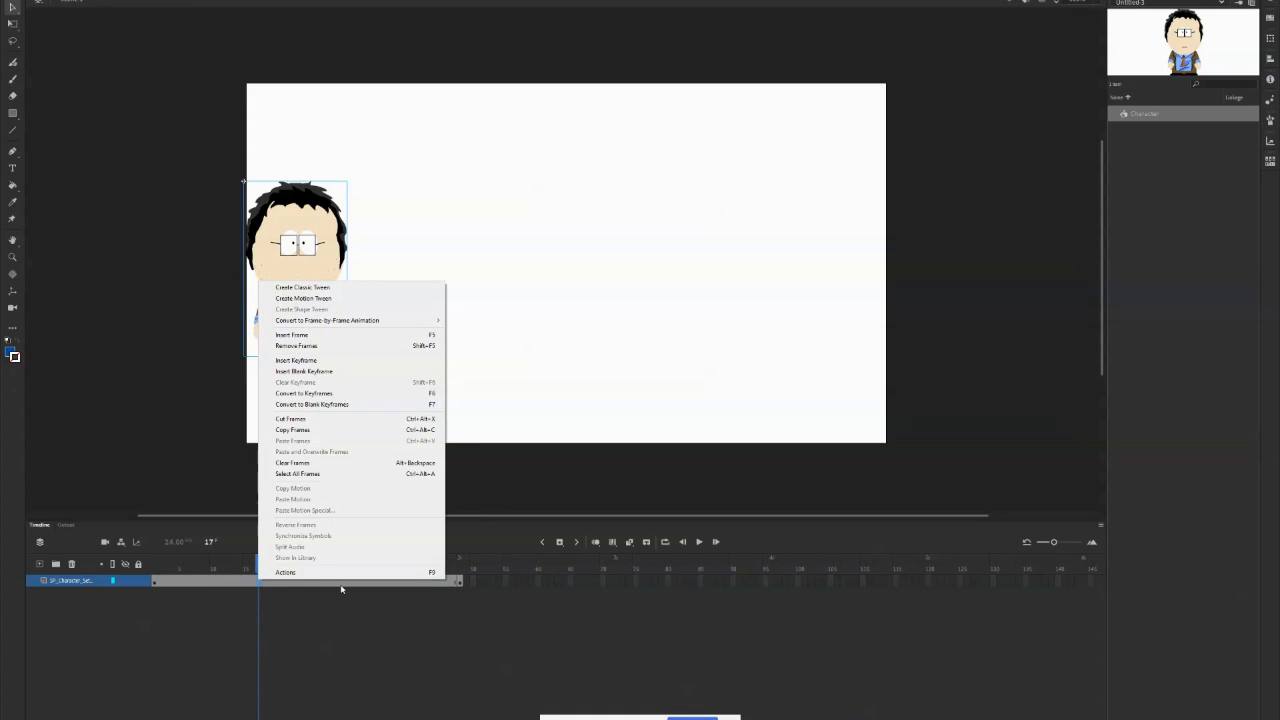
click(313, 291)
drag(262, 566, 156, 571)
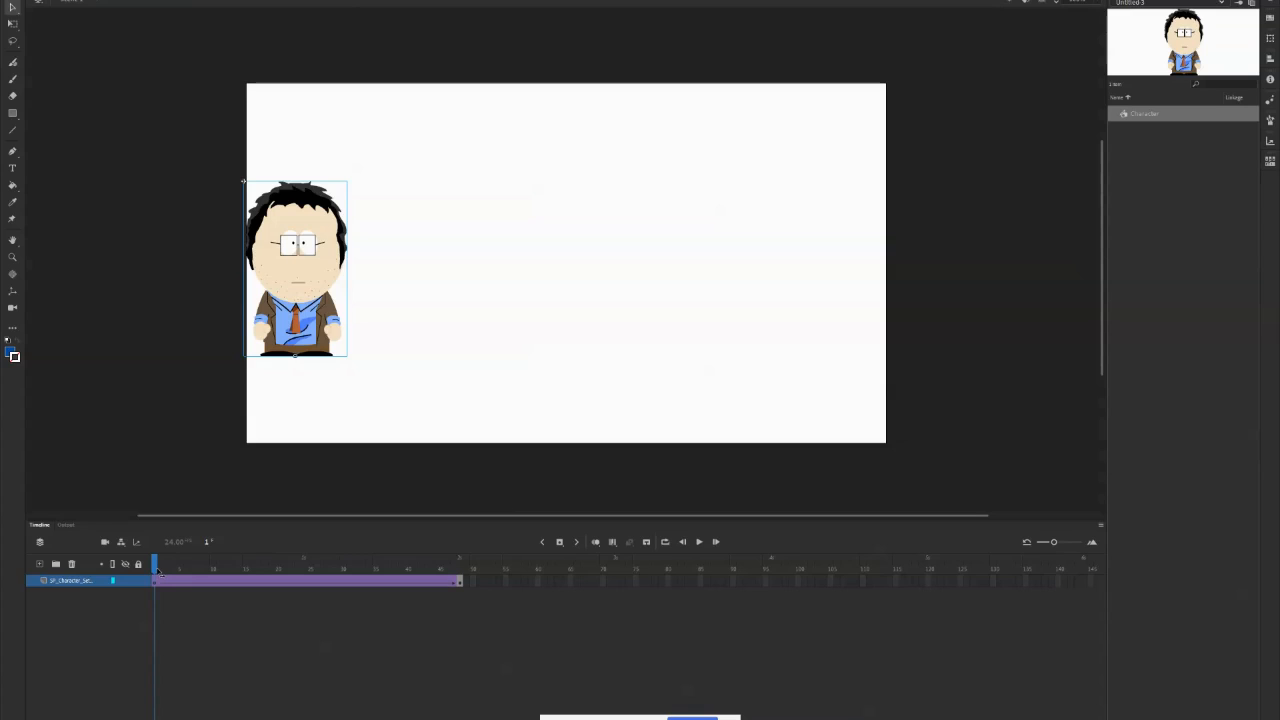
Step: Try tilting the character slightly clockwise about its feet at frame 11, and undo the tilt
drag(158, 570, 222, 570)
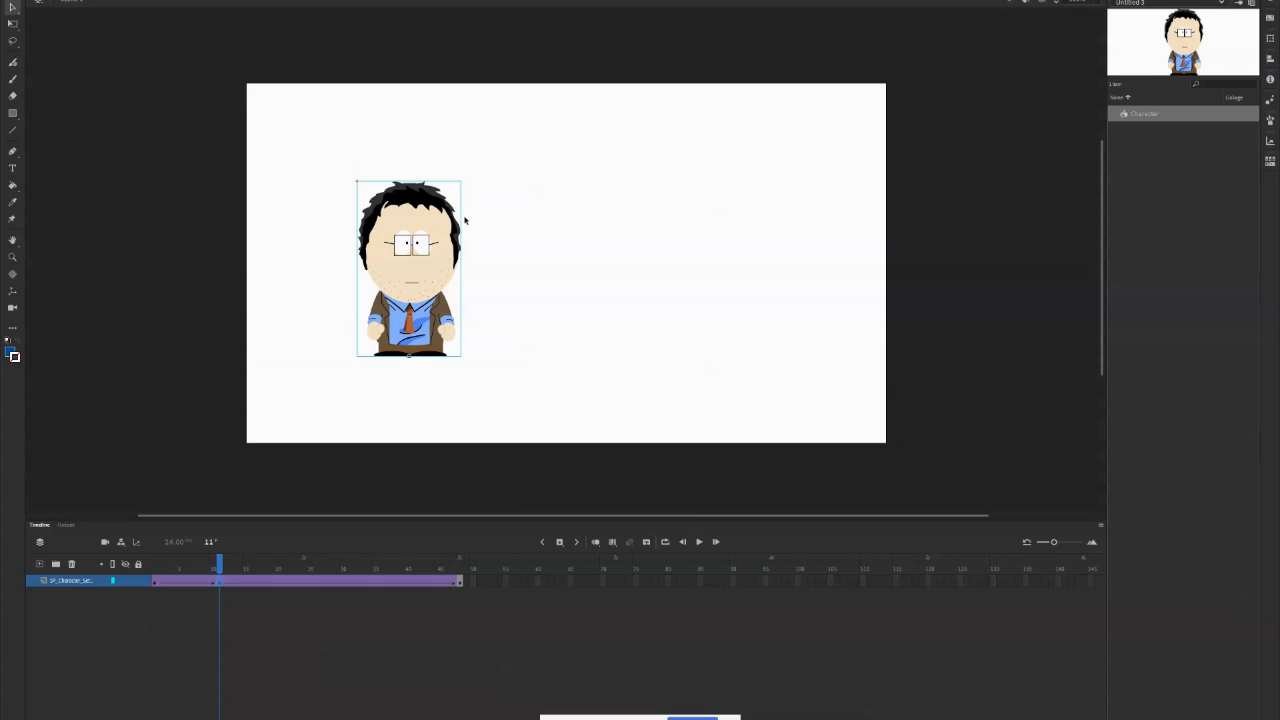
key(q)
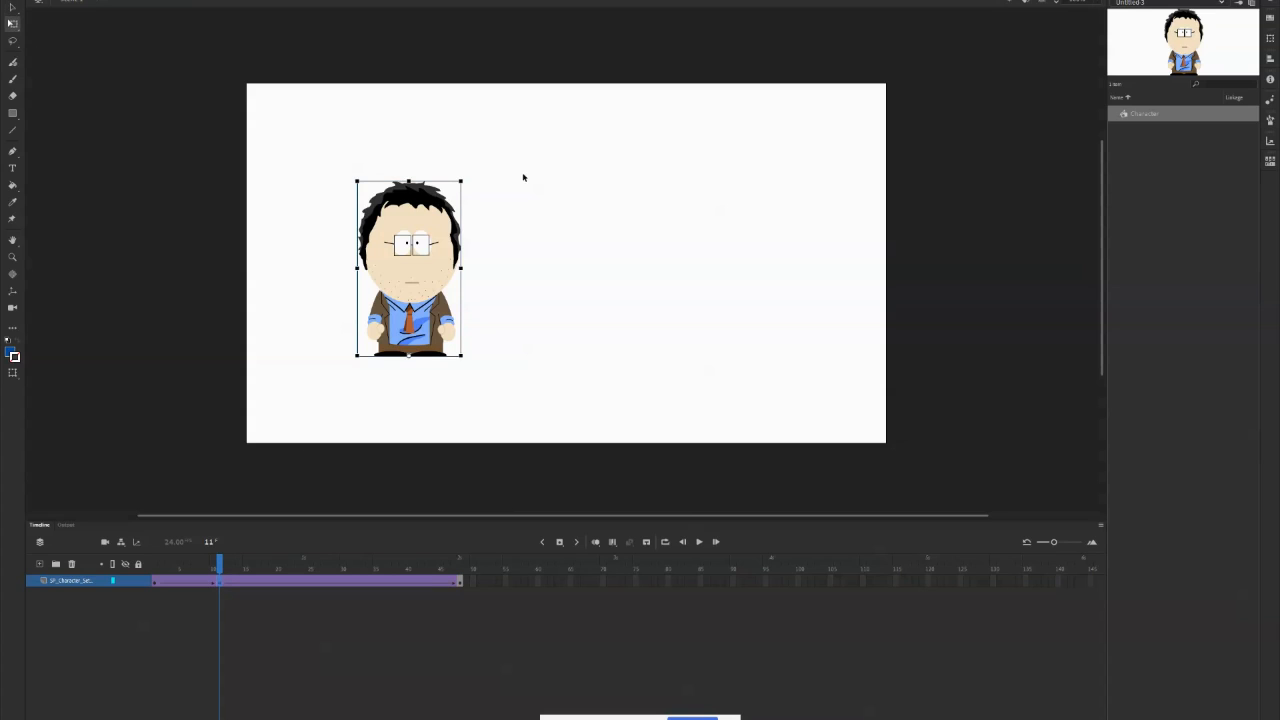
drag(466, 180, 478, 186)
mouse_move(220, 568)
mouse_down()
mouse_move(166, 568)
mouse_move(222, 566)
mouse_up()
key(ctrl+z)
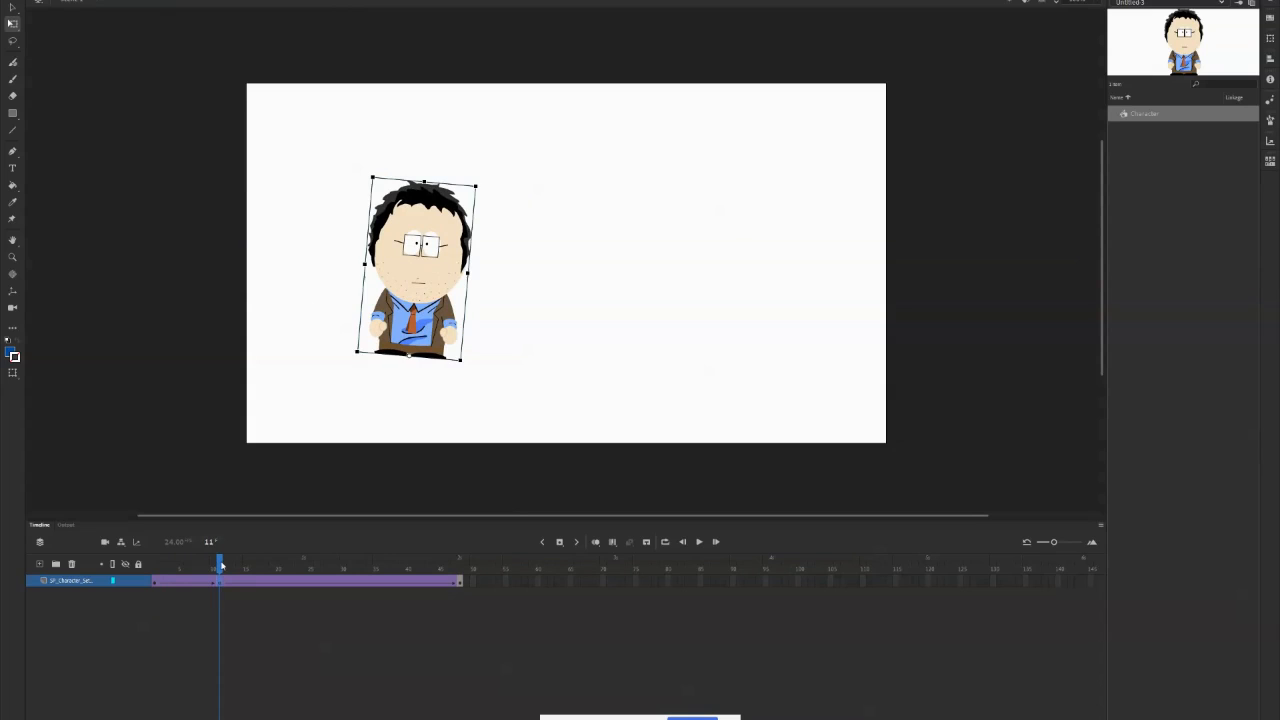
key(ctrl+z)
Step: Convert every frame from 1 to 48 of the character's layer into a keyframe
drag(221, 566, 154, 568)
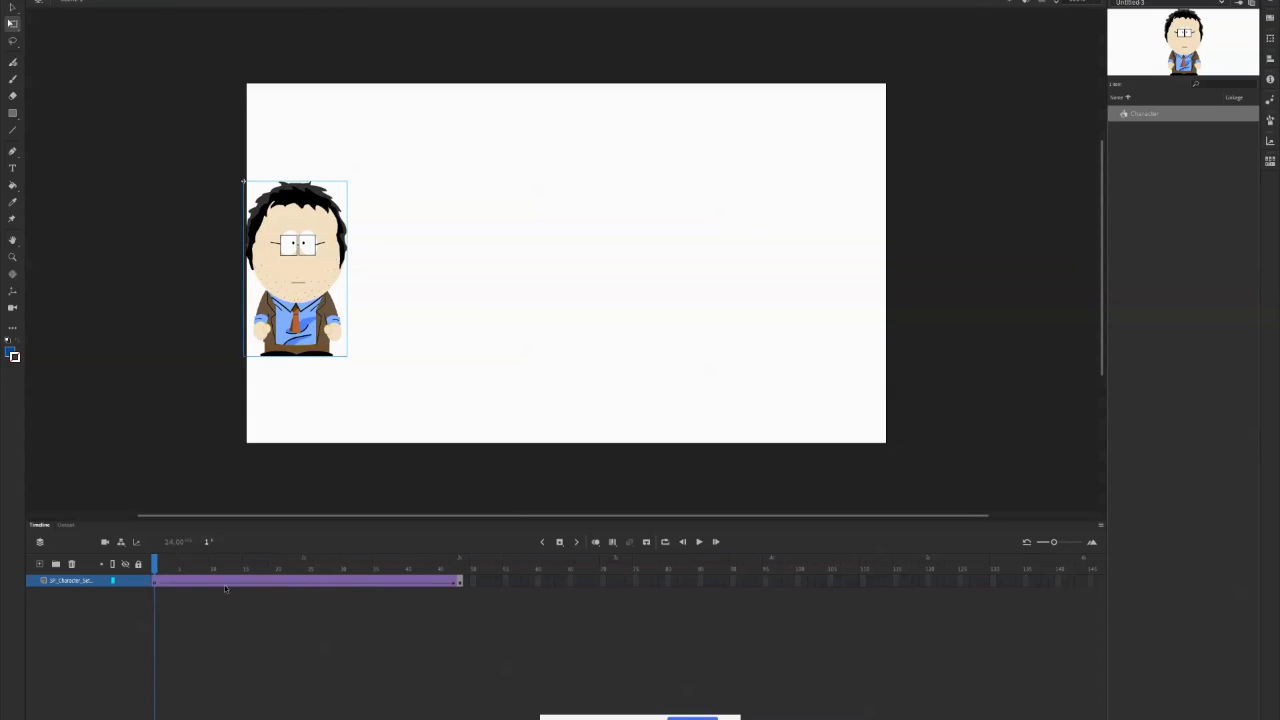
click(163, 589)
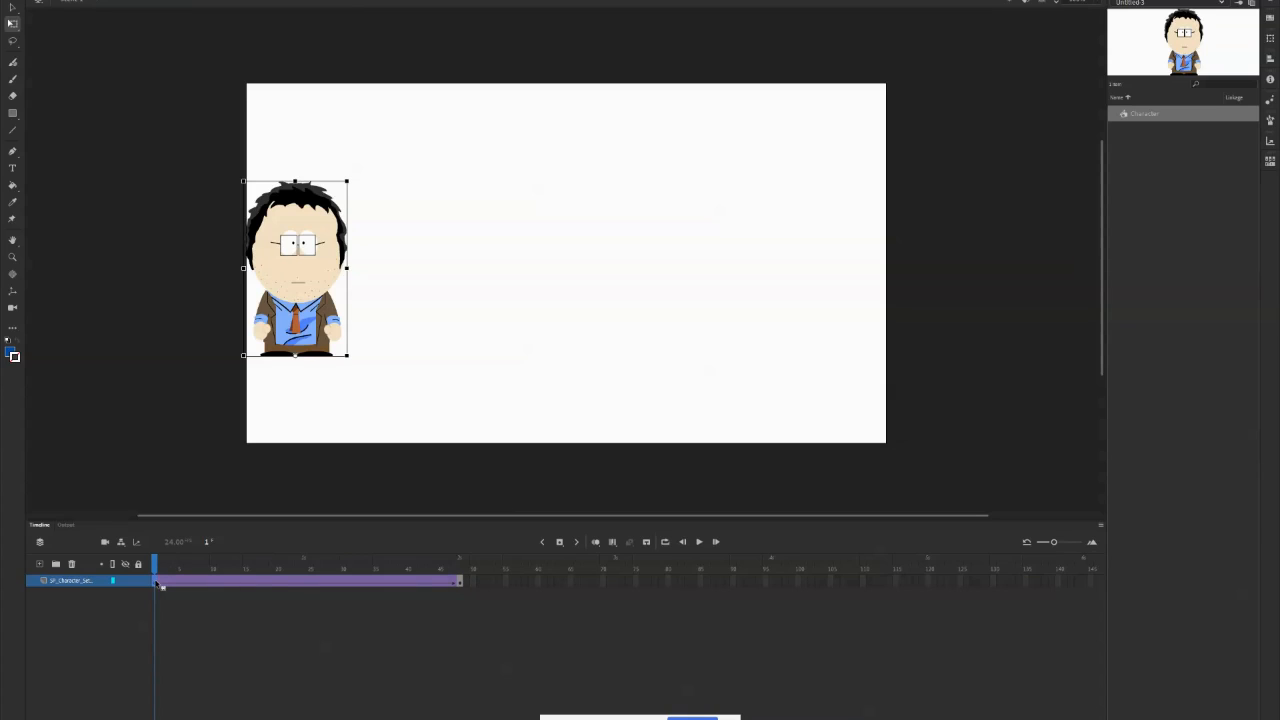
click(460, 581)
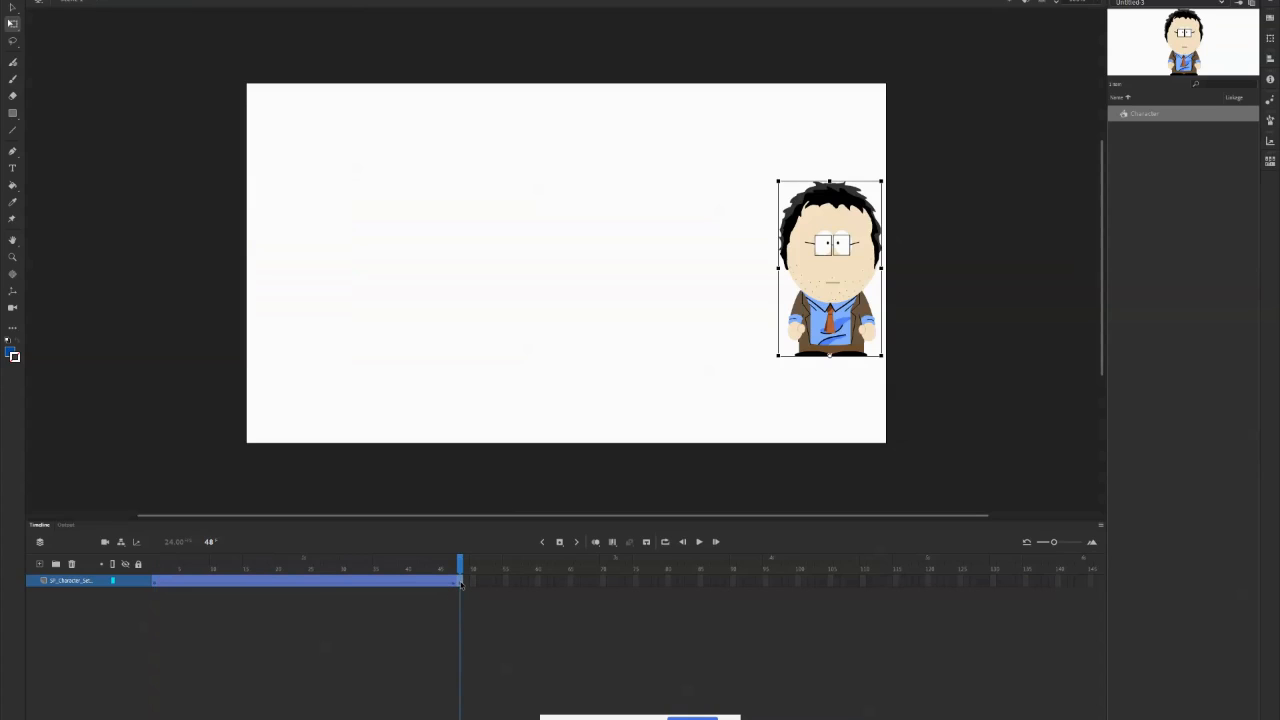
right_click(397, 582)
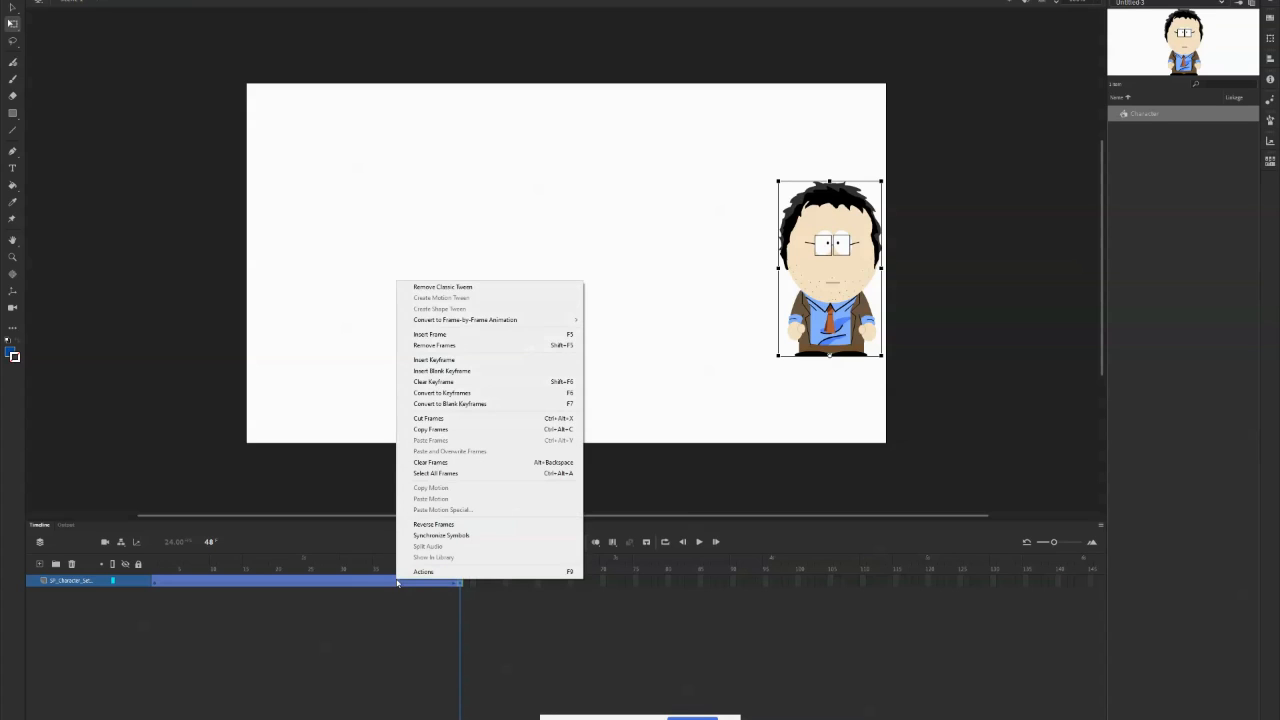
click(490, 394)
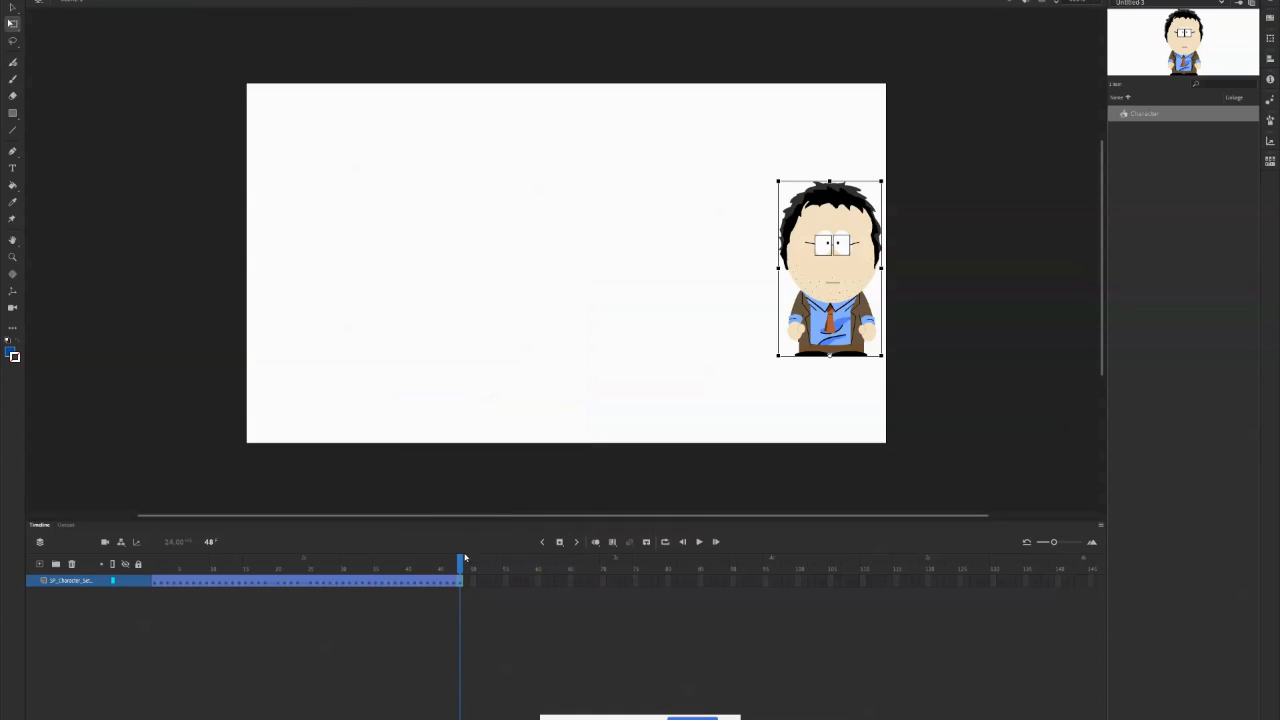
Step: At frame 2, tilt the character slightly clockwise about its feet and raise it a little
drag(464, 558, 266, 574)
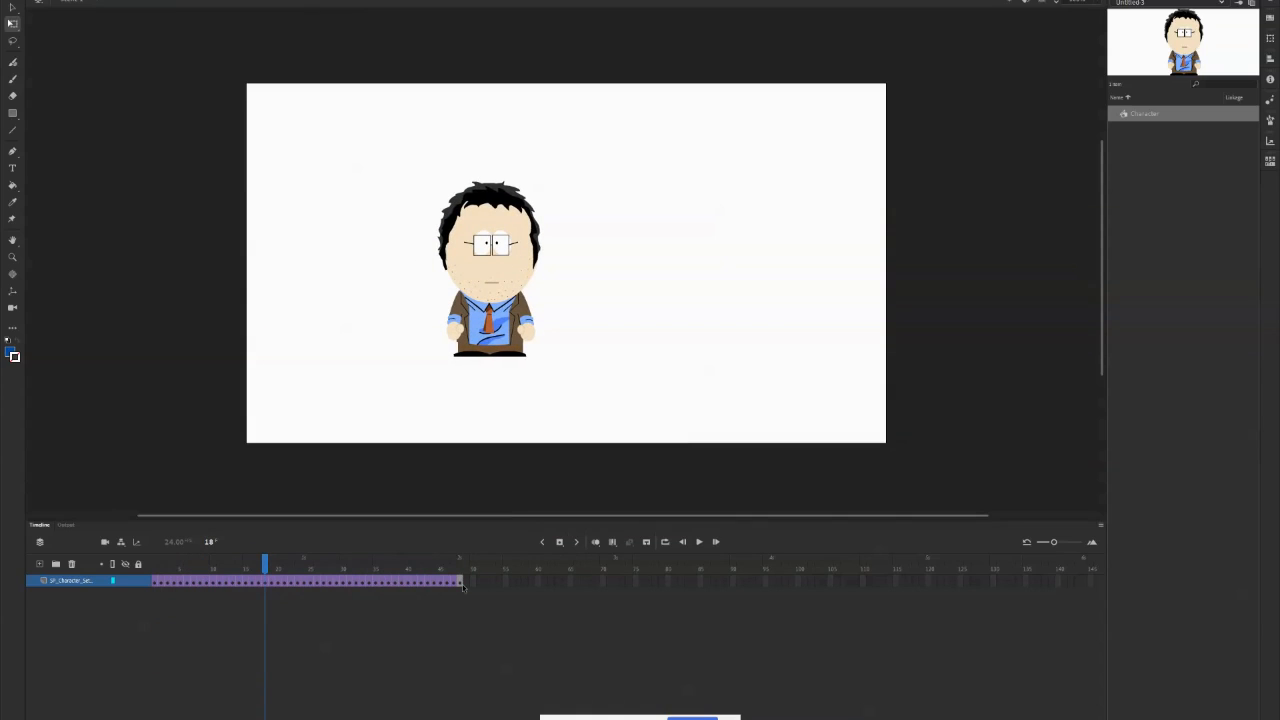
drag(265, 567, 164, 570)
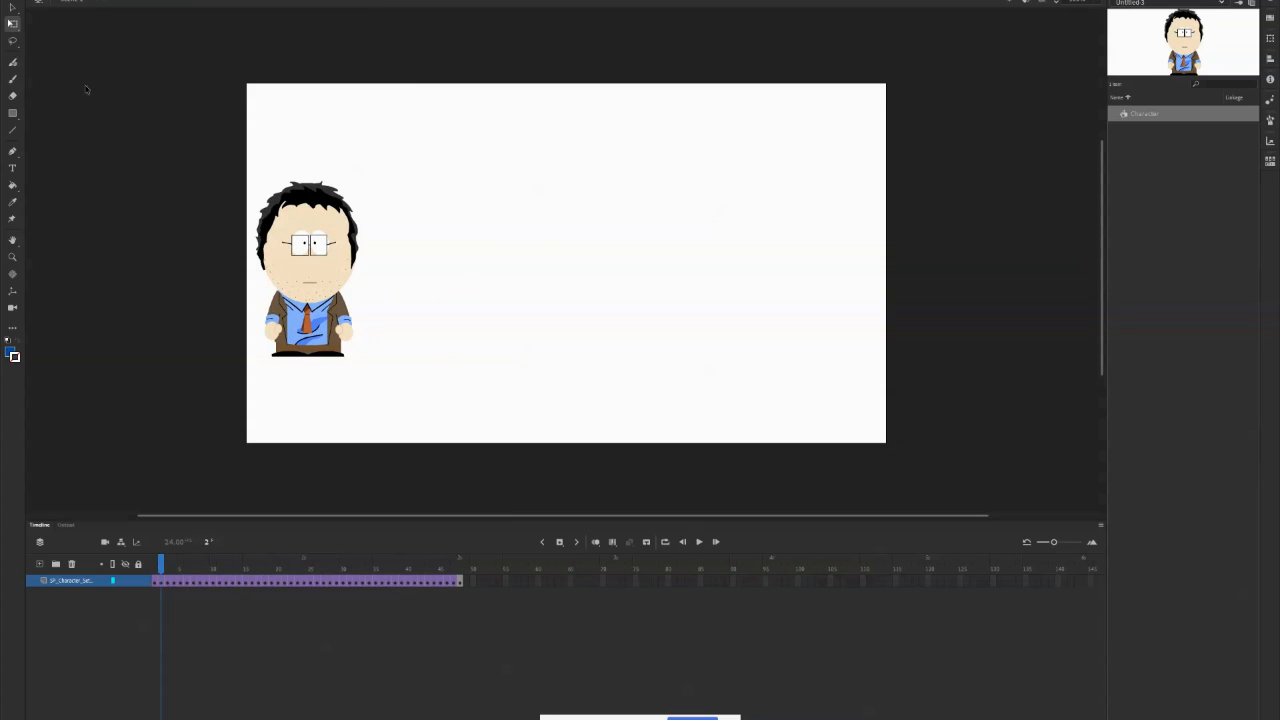
click(320, 206)
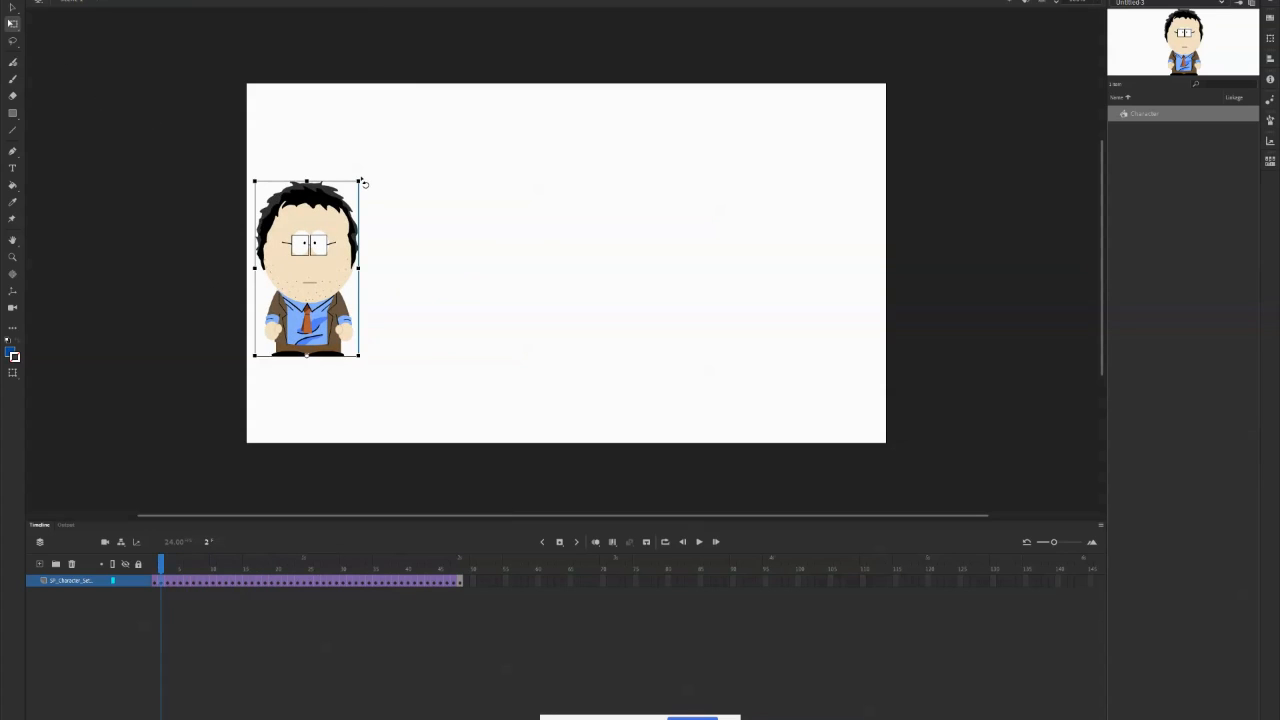
drag(363, 183, 374, 186)
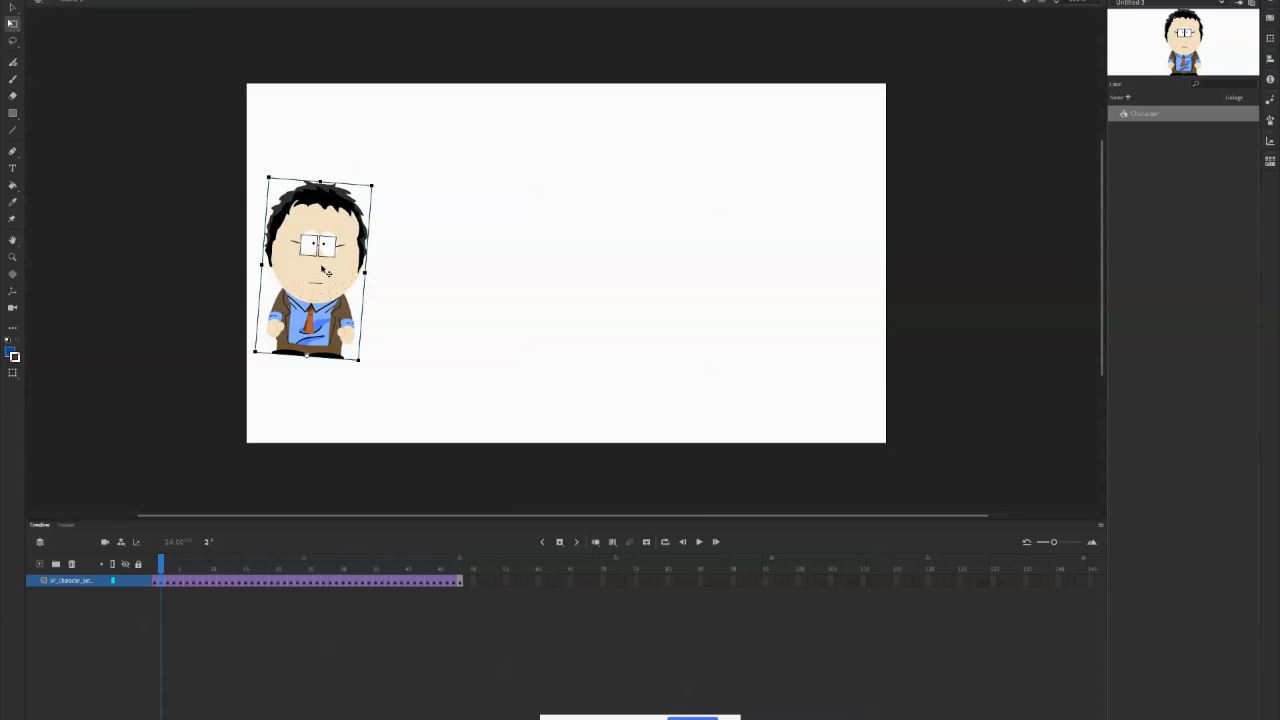
drag(321, 267, 321, 262)
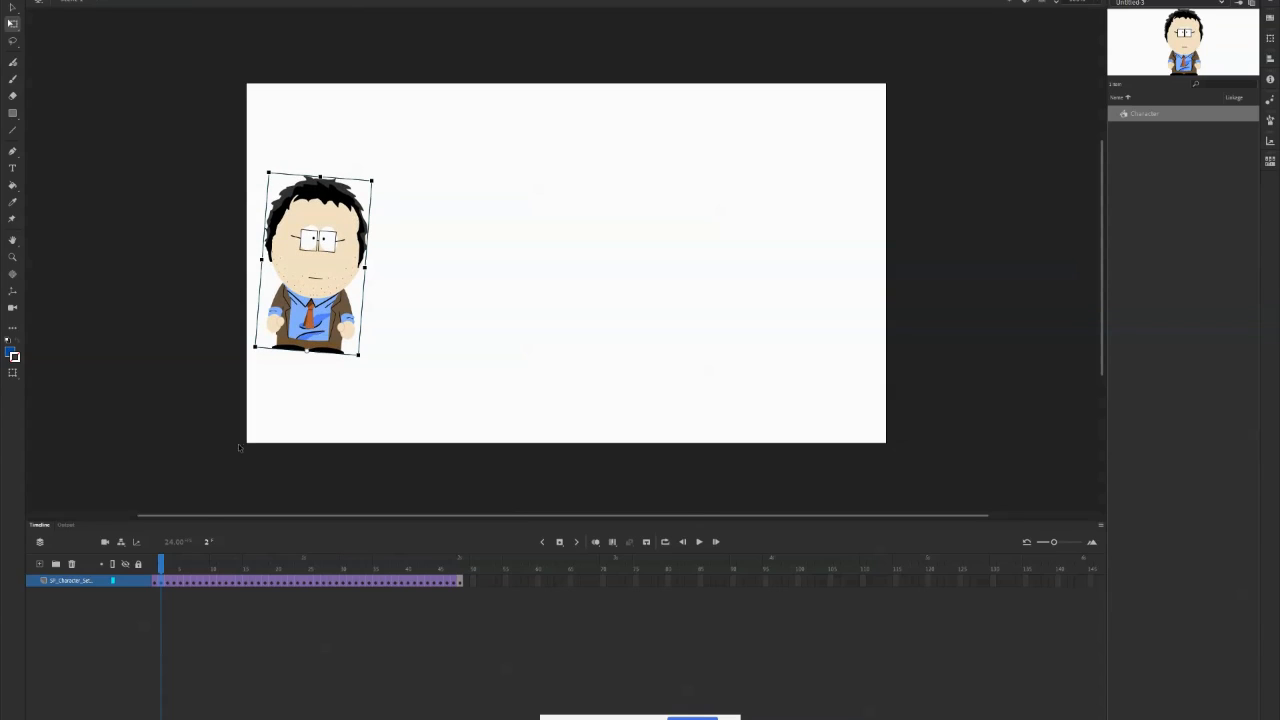
Step: At frame 4, tilt the character slightly counterclockwise about its feet and raise it a little
click(167, 563)
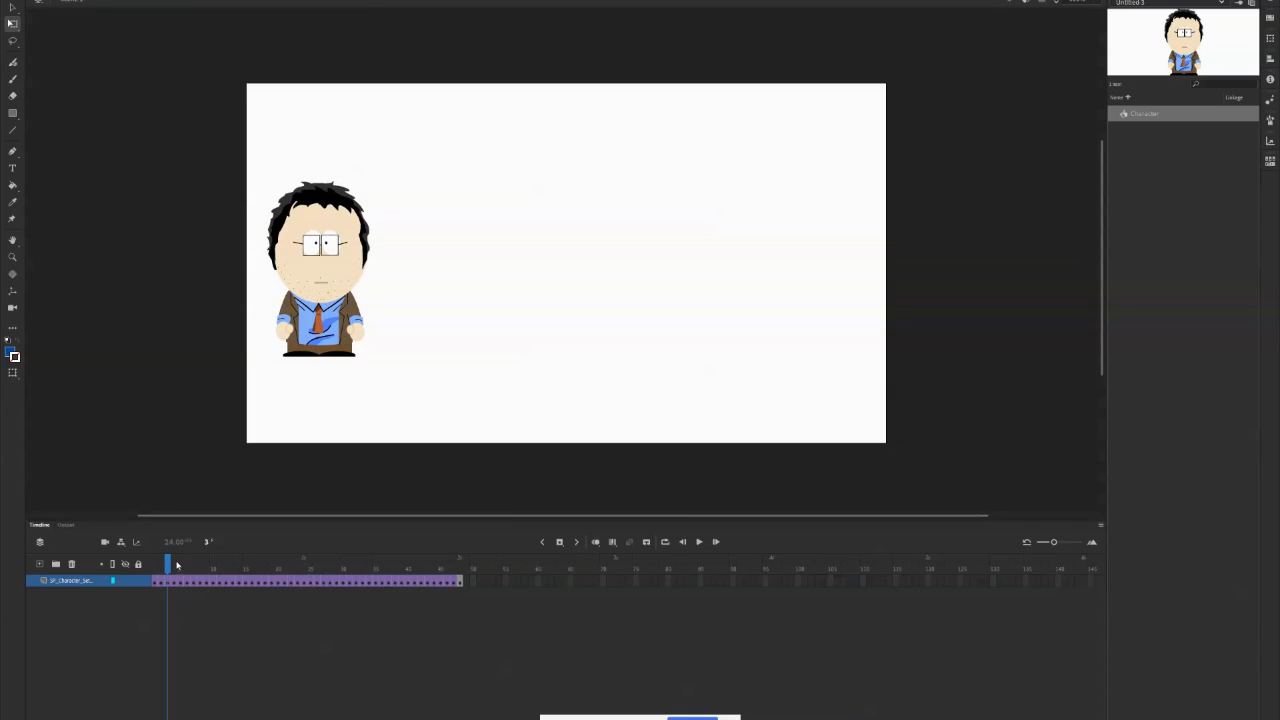
click(174, 563)
click(289, 190)
drag(277, 178, 268, 185)
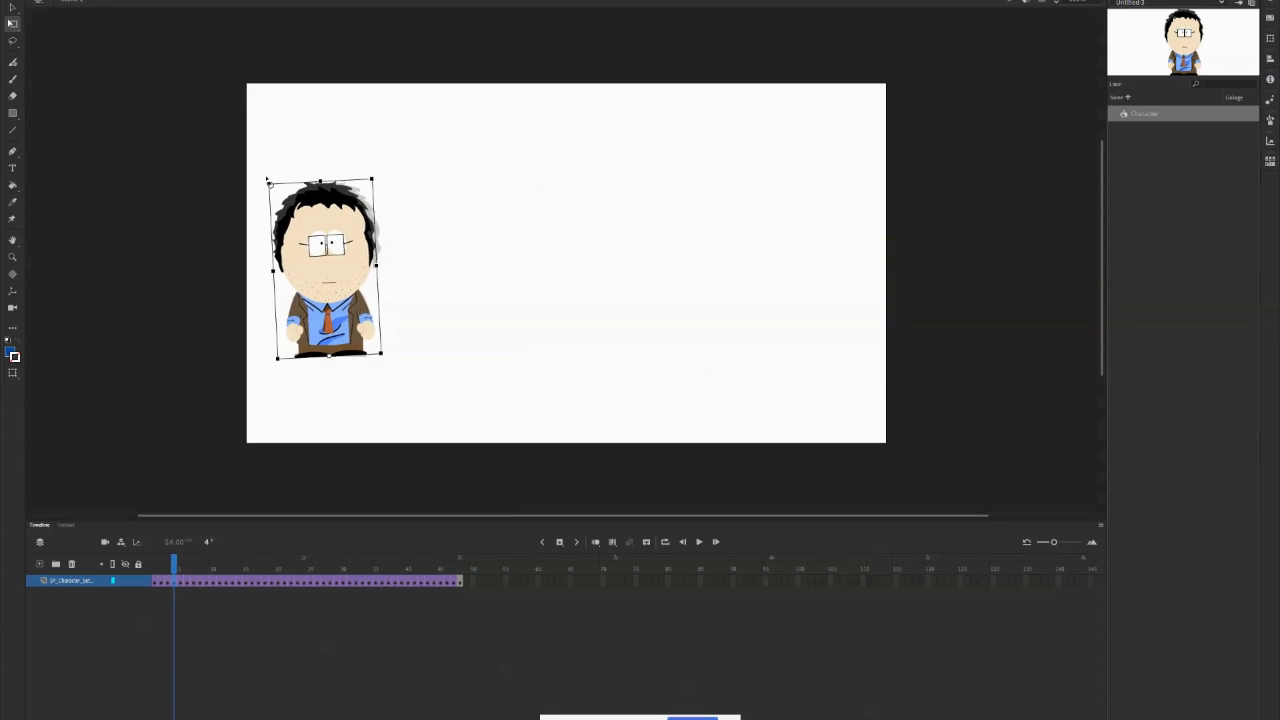
drag(327, 224, 326, 220)
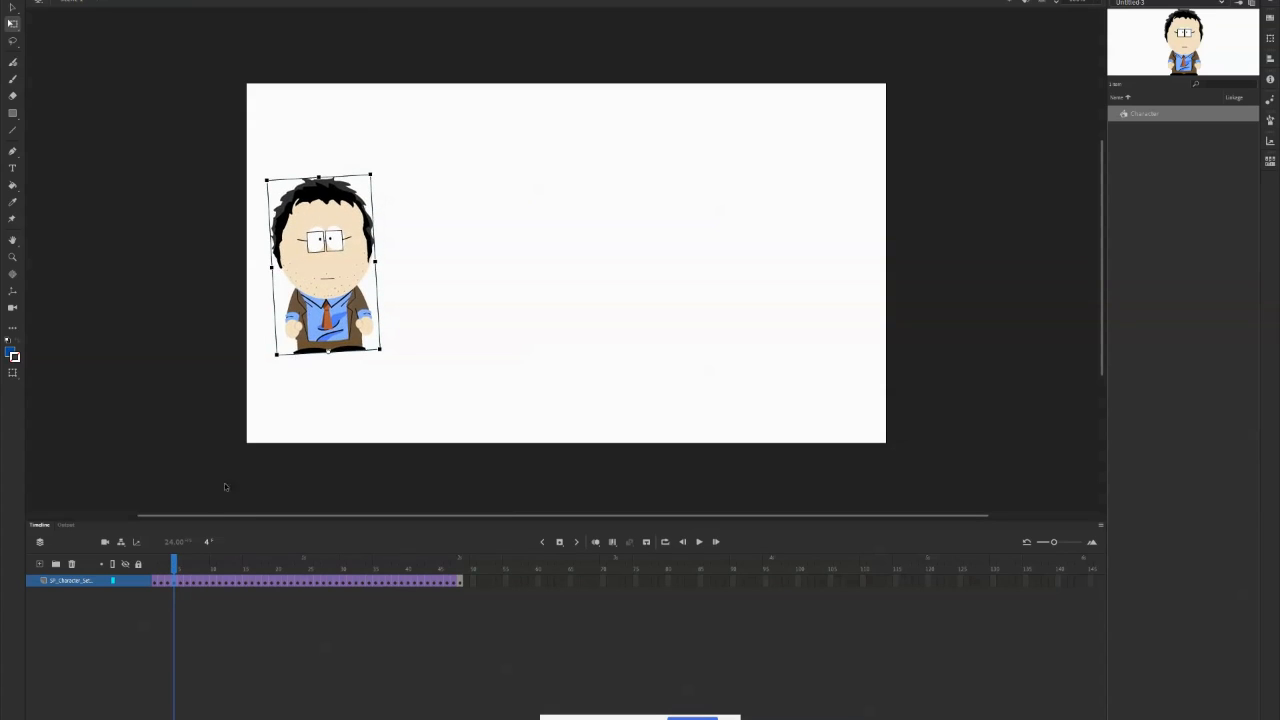
Step: At frame 5, tilt the character very slightly clockwise and nudge it upward
drag(173, 566, 180, 566)
click(323, 325)
drag(397, 171, 403, 177)
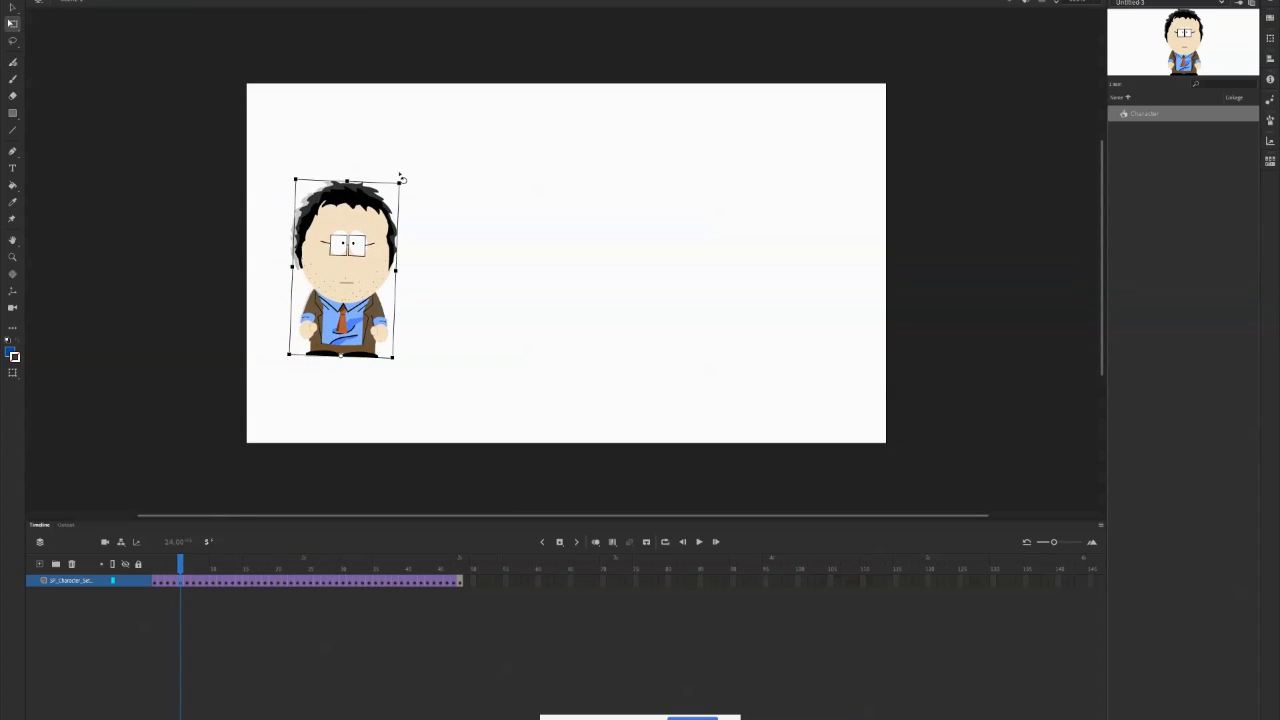
drag(362, 257, 361, 255)
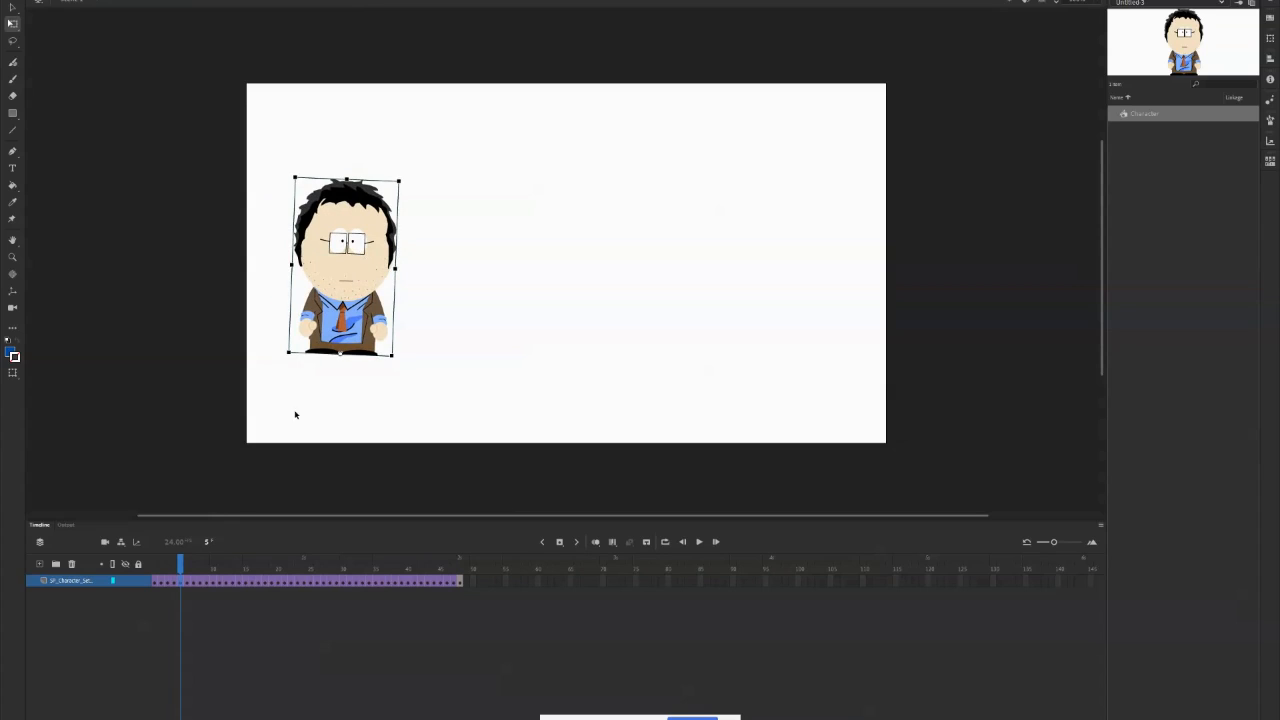
Step: At frame 6, tilt the character slightly clockwise and move it up and to the right
mouse_move(181, 567)
mouse_down()
mouse_move(145, 567)
mouse_move(283, 567)
mouse_move(165, 567)
mouse_move(187, 567)
mouse_up()
click(394, 338)
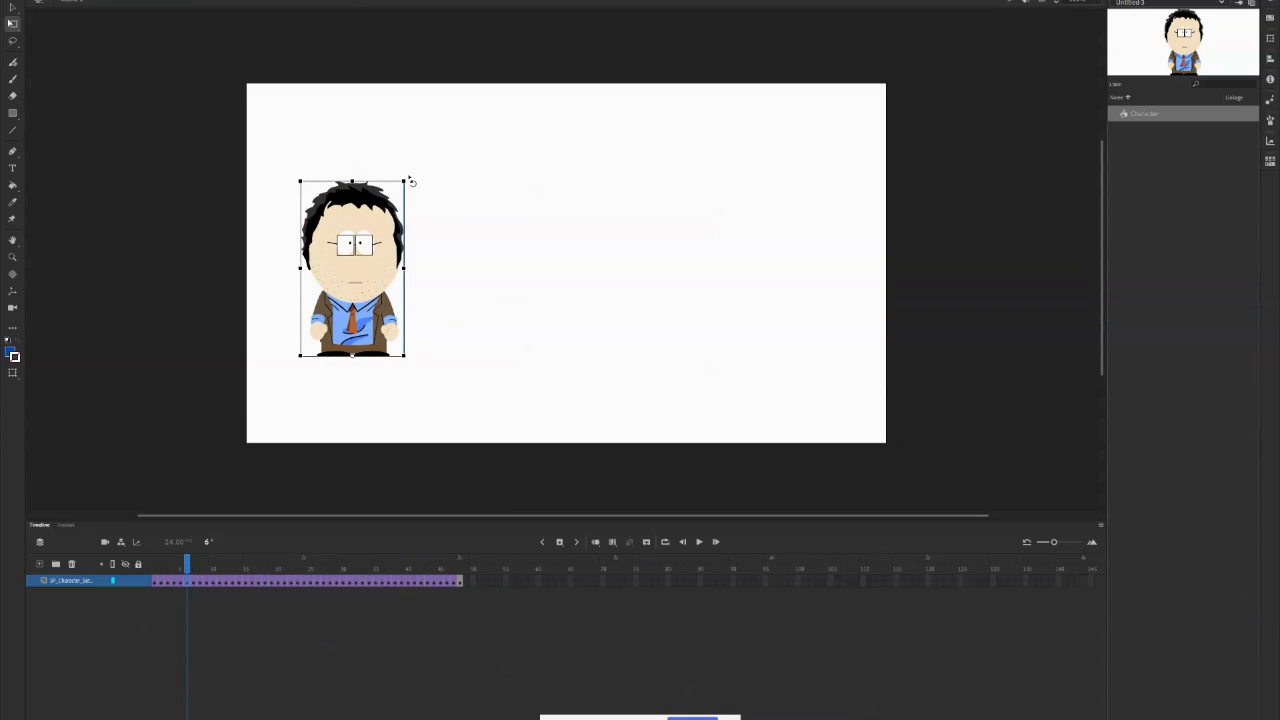
drag(411, 181, 417, 188)
drag(372, 236, 393, 218)
Step: Scrub the animation forward to frame 30 and back to frame 3 to review the walking motion
drag(186, 560, 188, 563)
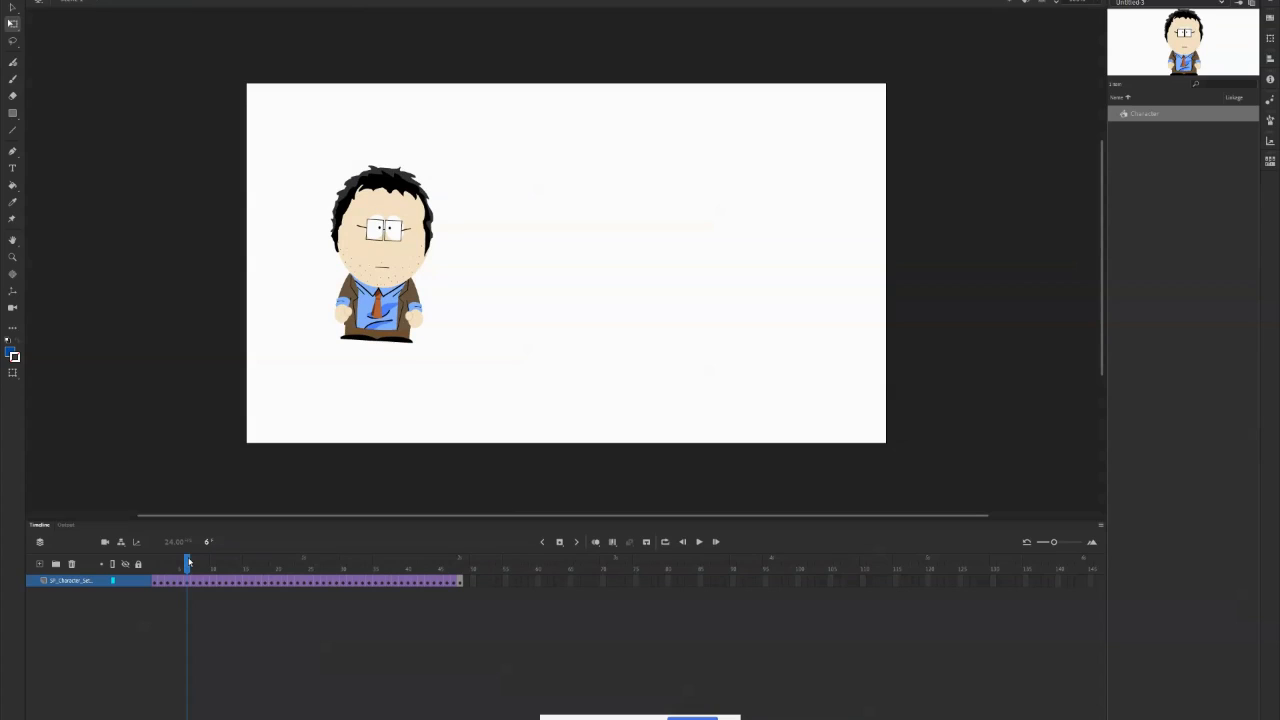
drag(188, 563, 343, 563)
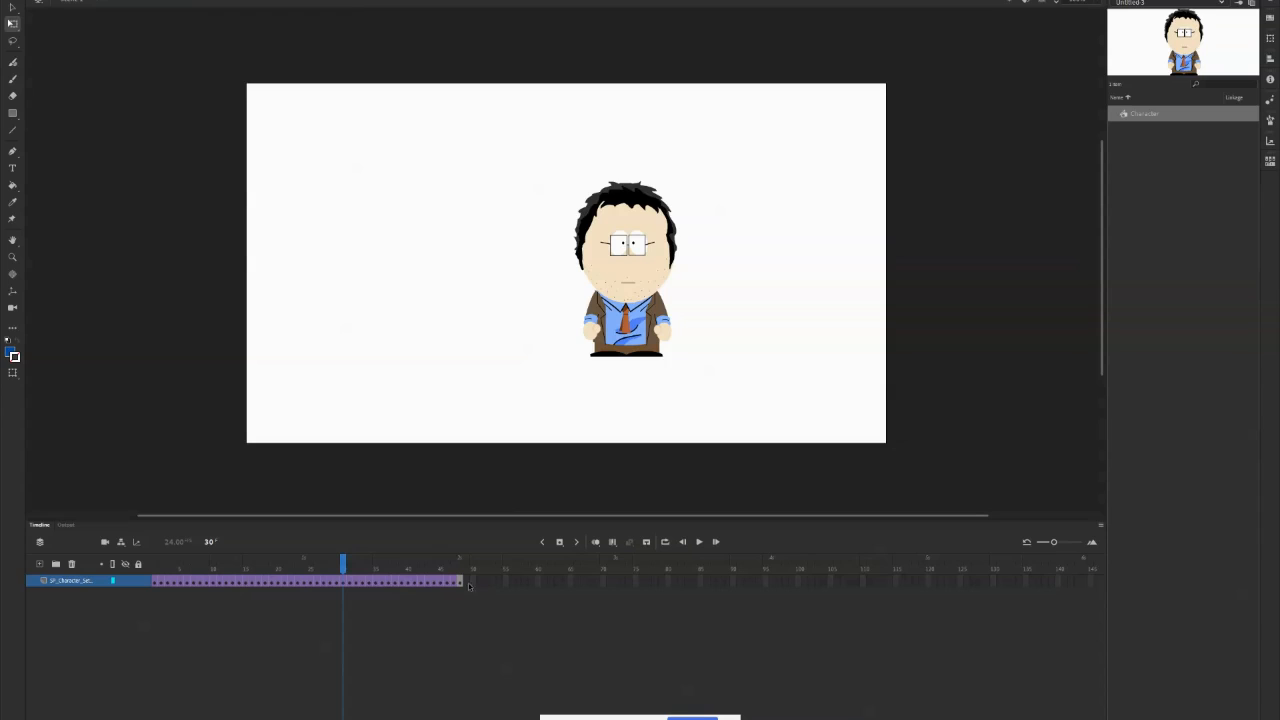
drag(343, 566, 167, 567)
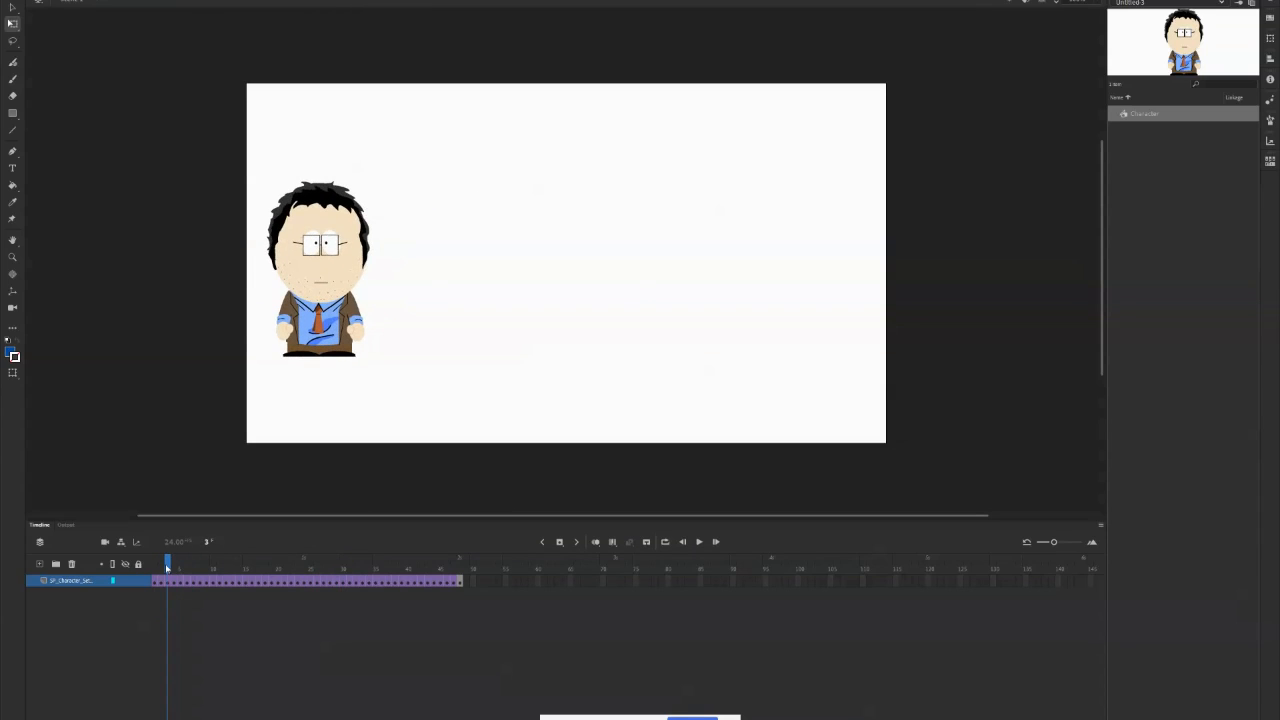